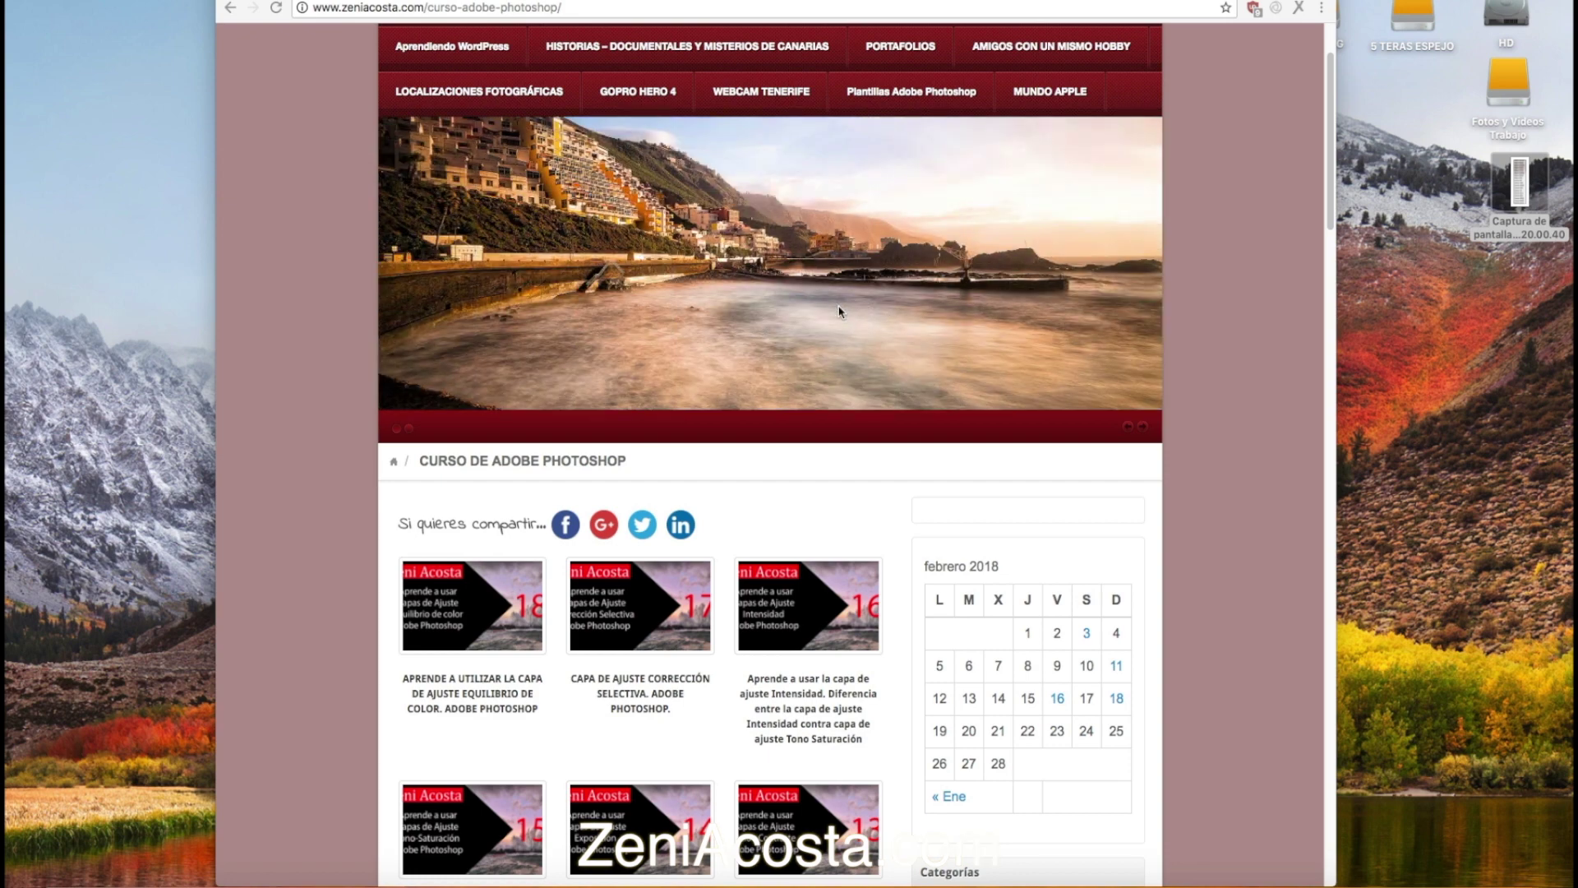
# Browse the ZeniAcosta Photoshop course page in Chrome, then bring up Photoshop with the ruined-house photo.
pyautogui.scroll(-2, 839, 311)
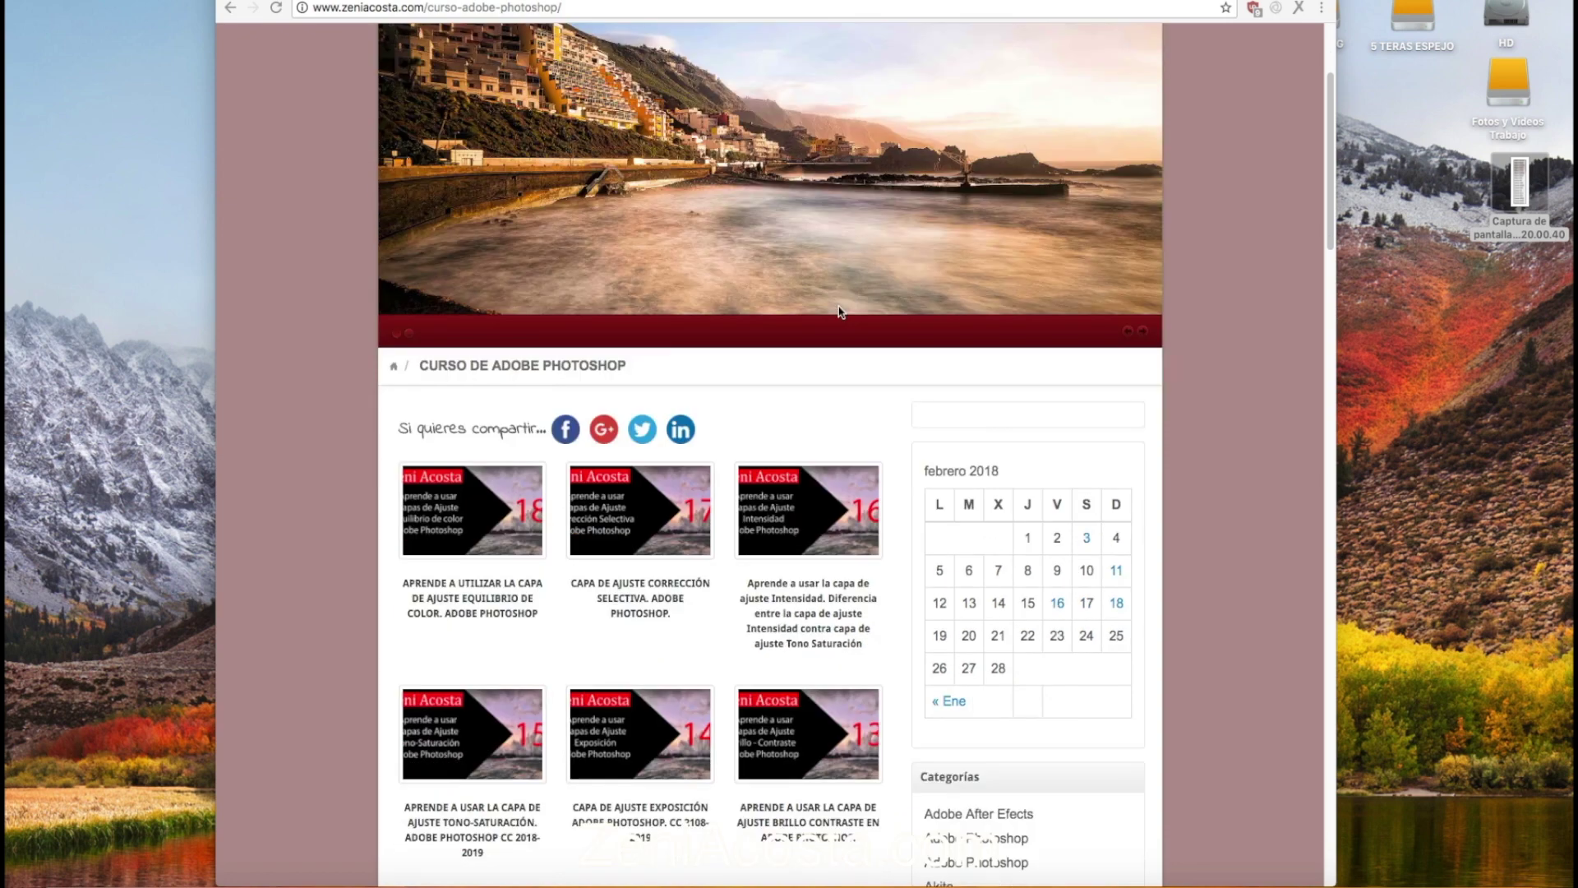
pyautogui.scroll(-2, 839, 310)
pyautogui.scroll(-1, 838, 311)
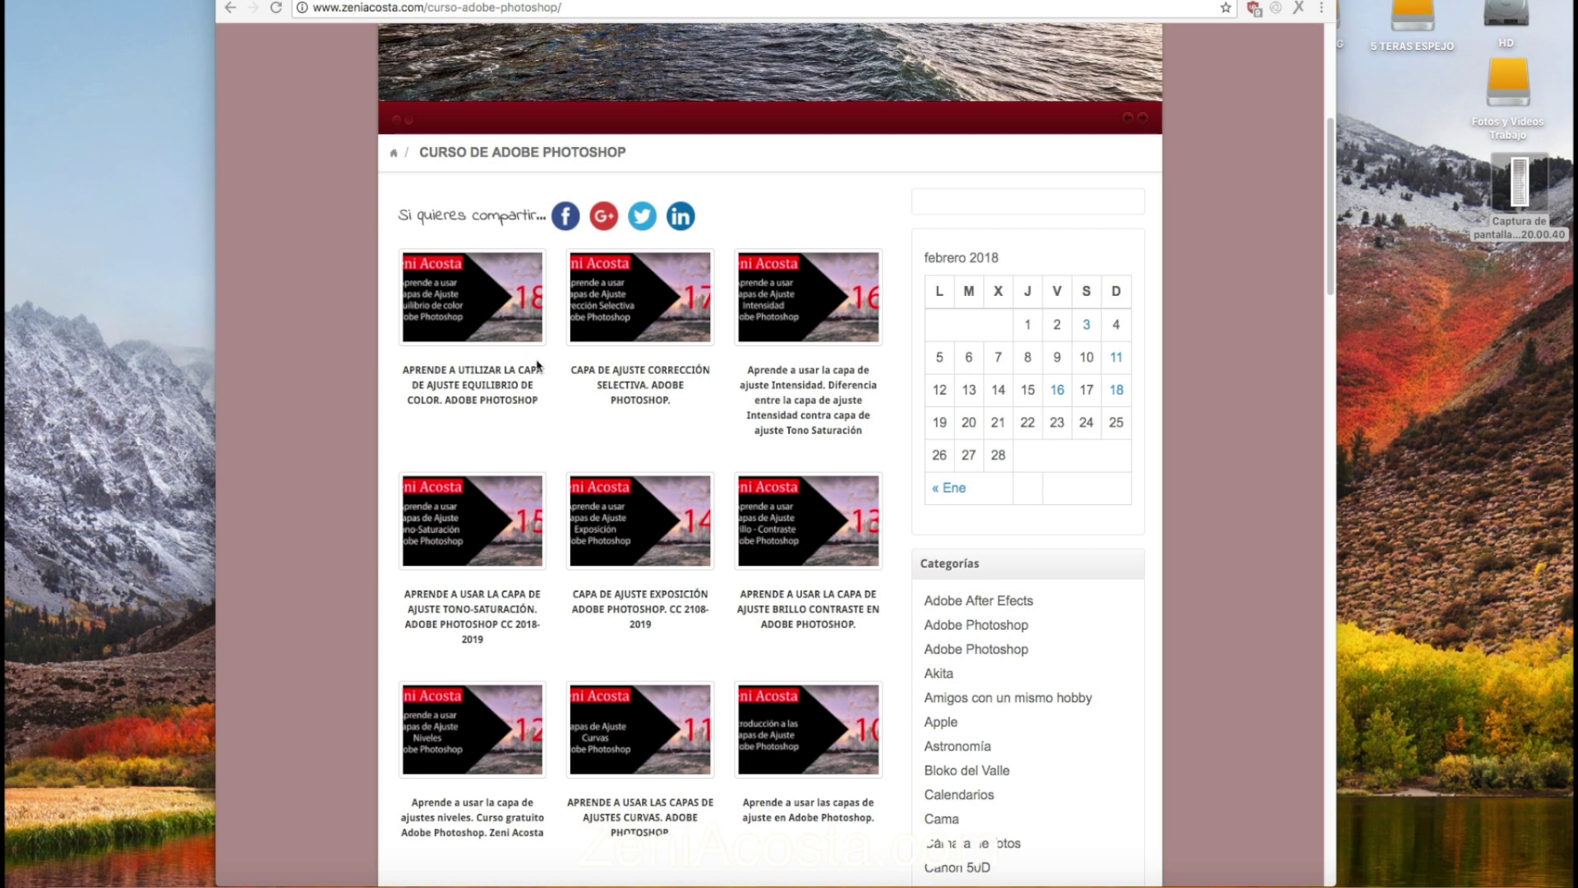
pyautogui.scroll(-3, 707, 428)
pyautogui.scroll(-2, 731, 430)
pyautogui.scroll(8, 728, 460)
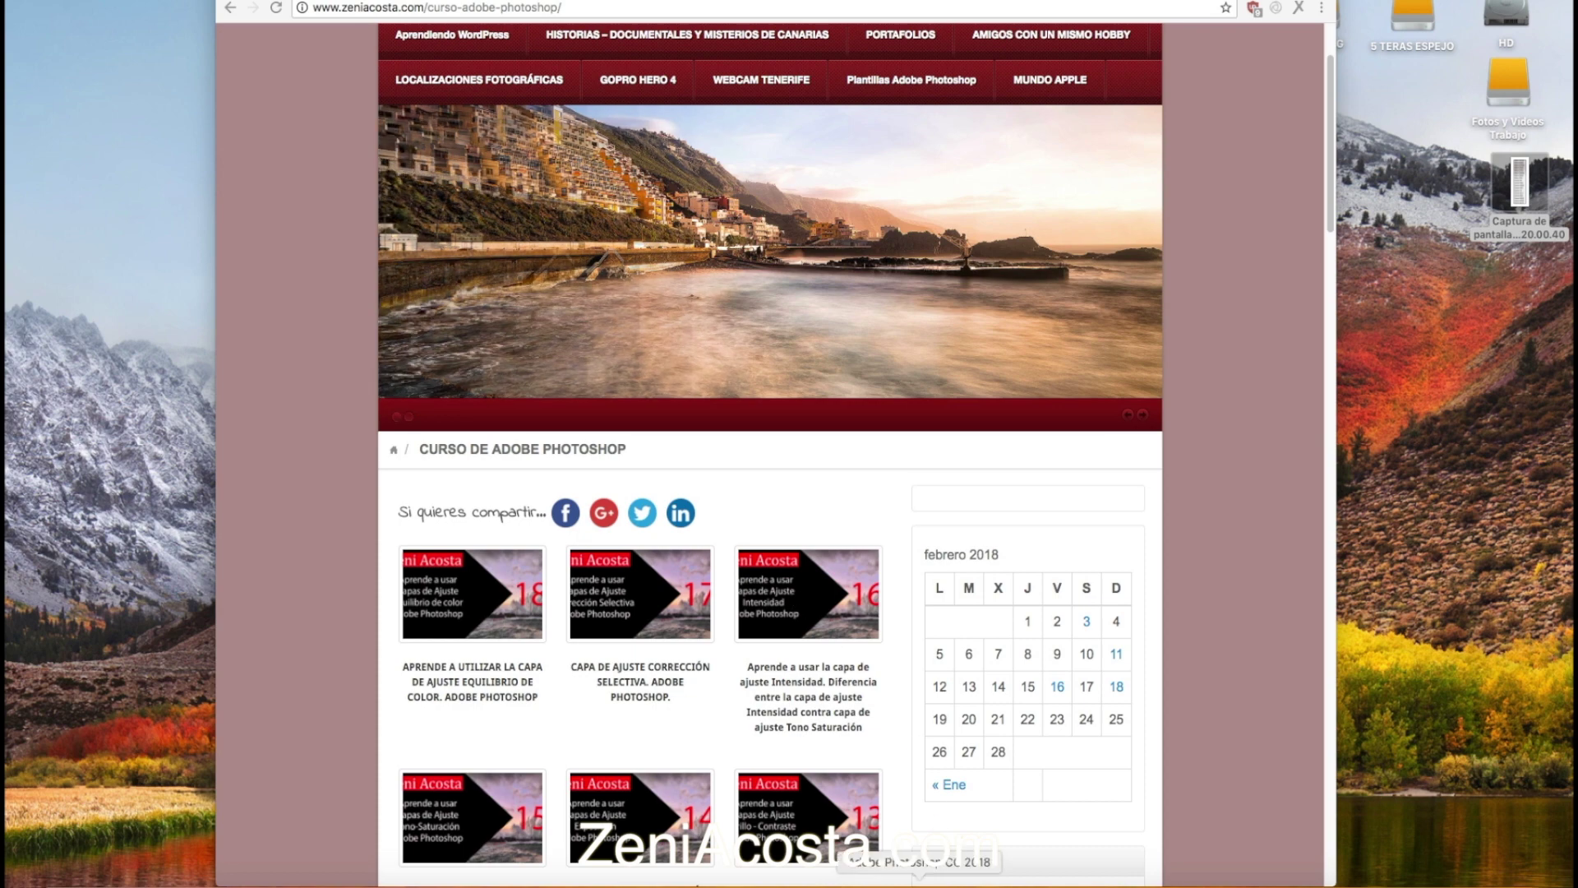
pyautogui.click(900, 883)
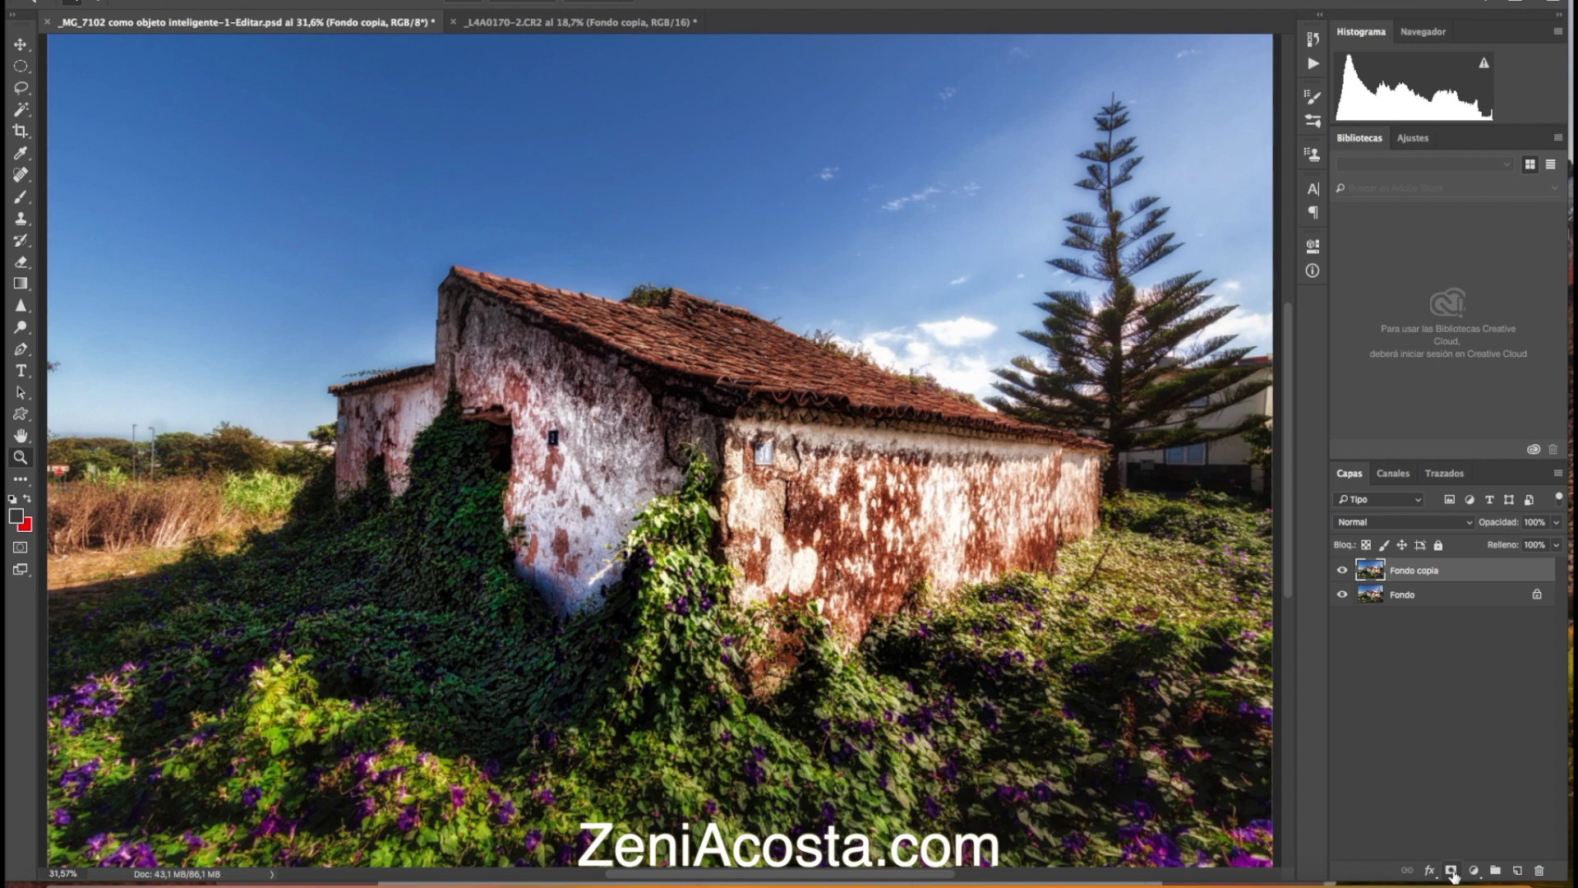
# Add a Blanco y negro (Black & White) adjustment layer above the house photo's duplicated background.
pyautogui.click(1472, 872)
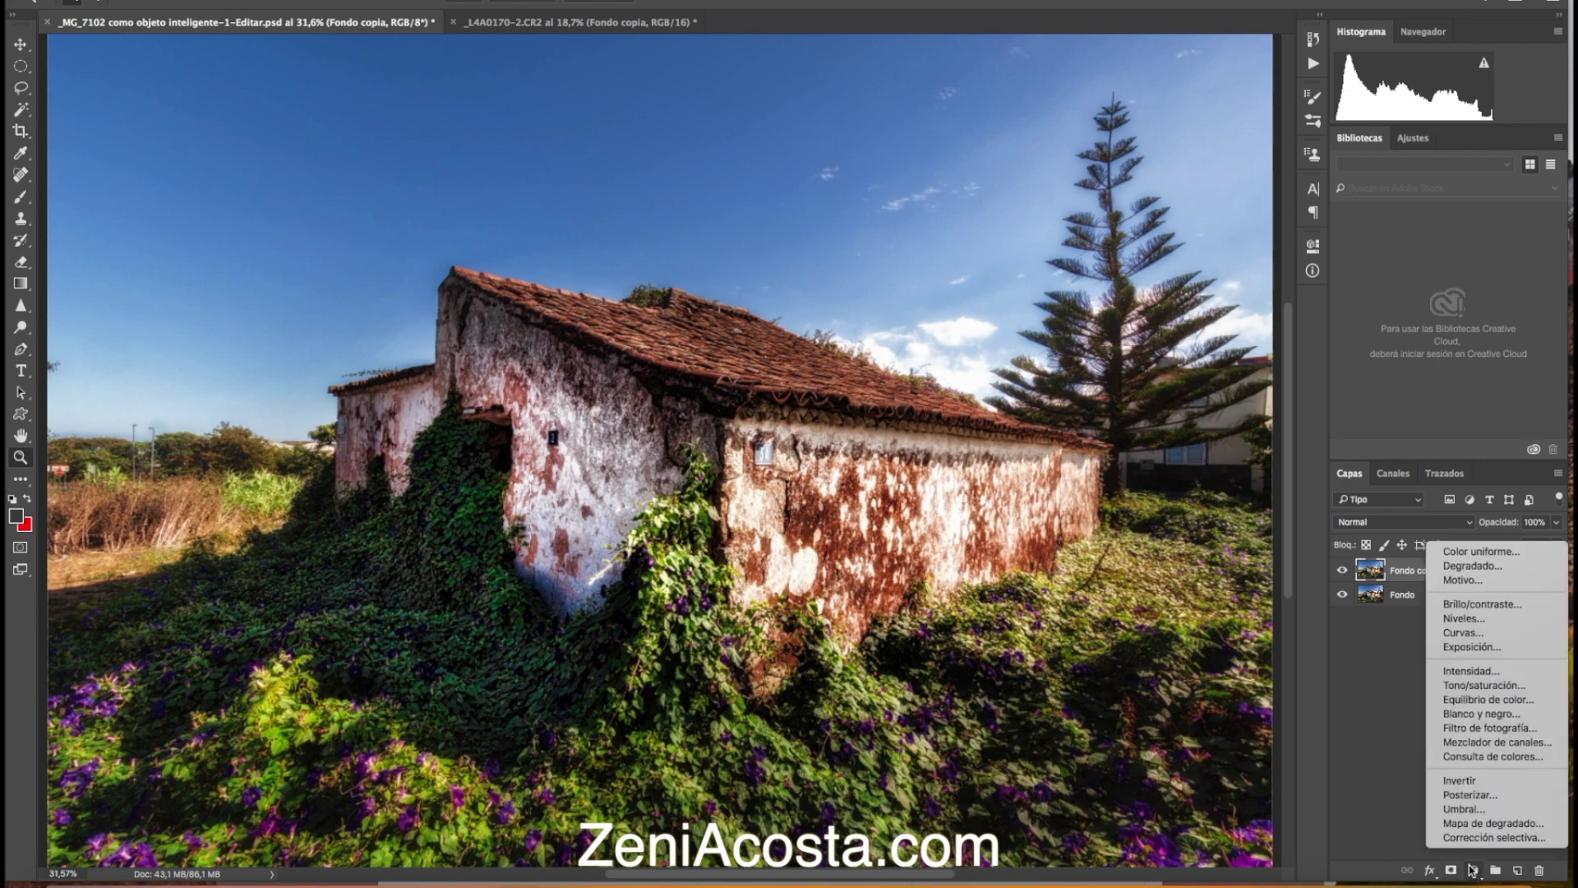
pyautogui.click(1467, 715)
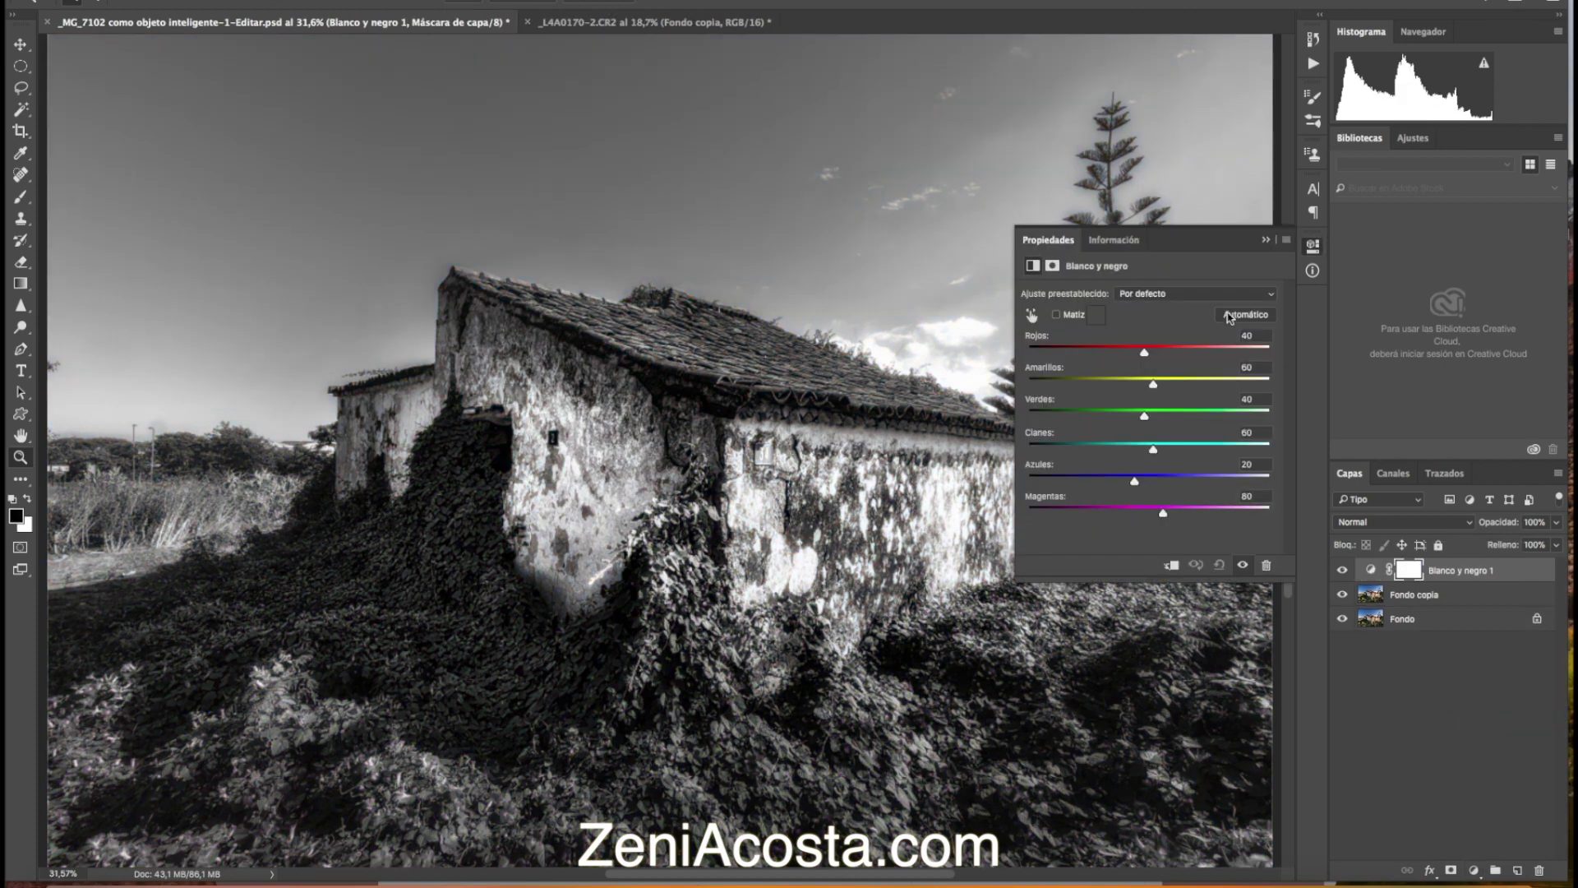
# Dock the Black & White Properties panel in the right column and shorten it to show the layers below.
pyautogui.moveTo(1221, 240)
pyautogui.mouseDown()
pyautogui.moveTo(1529, 219)
pyautogui.moveTo(1472, 212)
pyautogui.mouseUp()
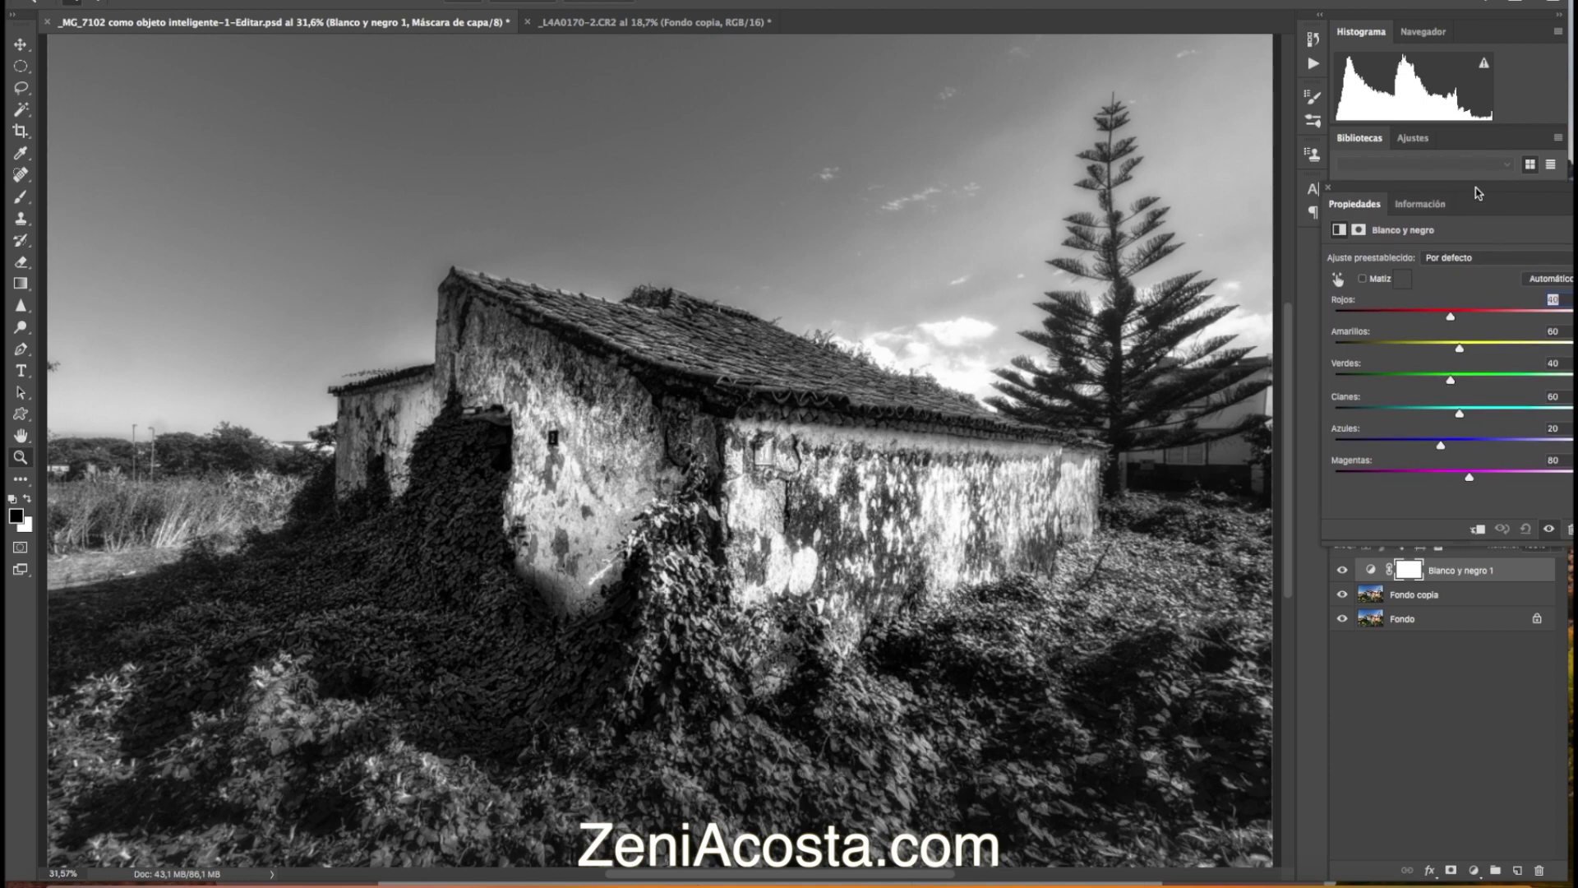
pyautogui.moveTo(1482, 191); pyautogui.dragTo(1466, 188)
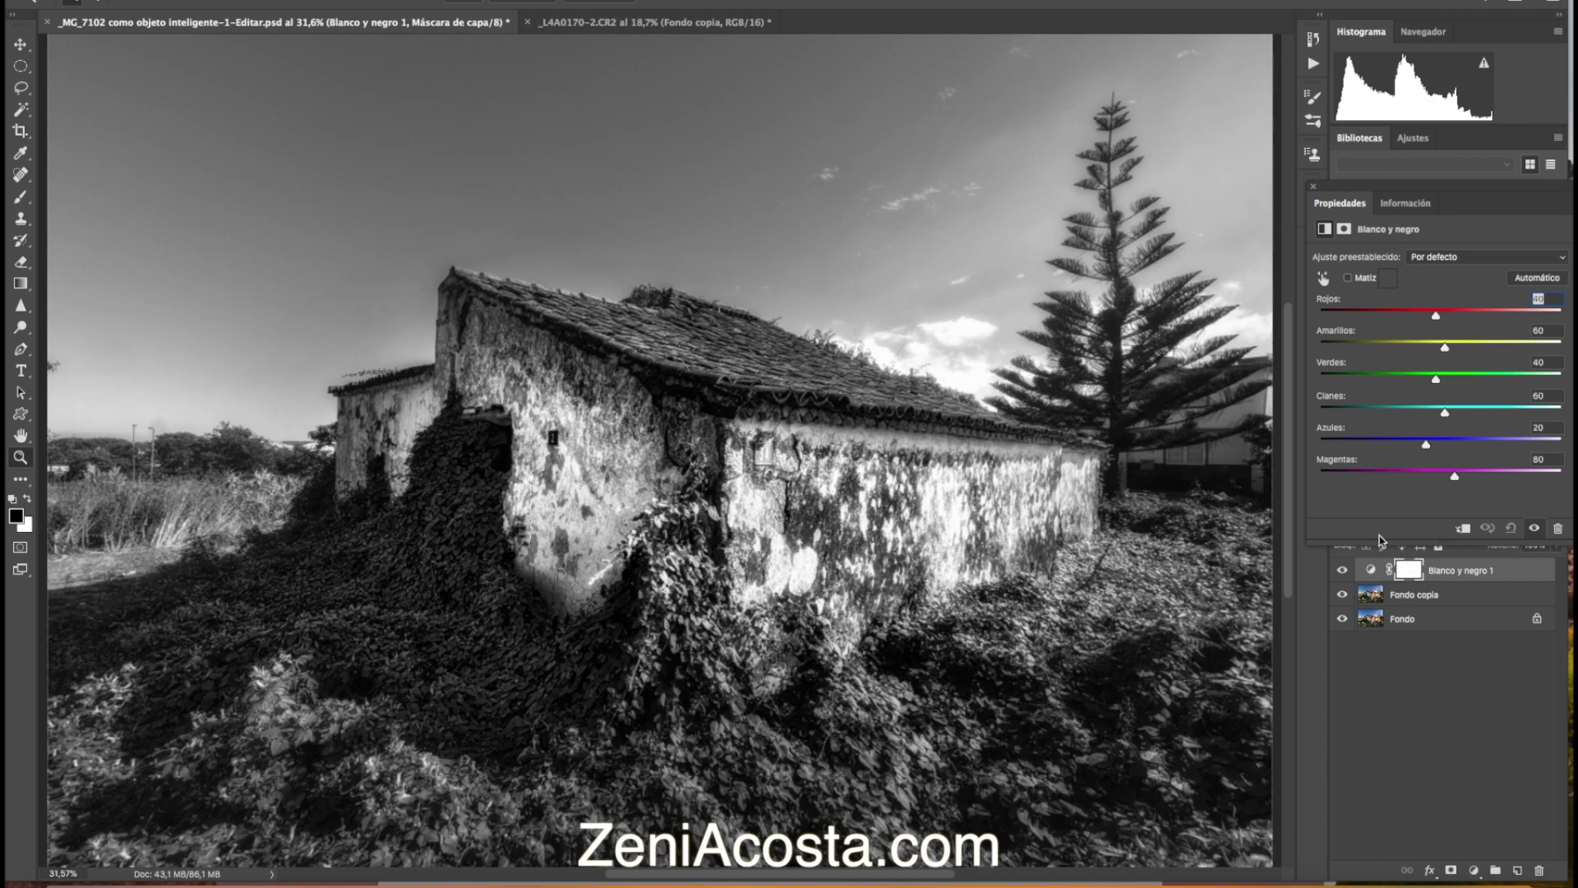
pyautogui.moveTo(1378, 543); pyautogui.dragTo(1383, 487)
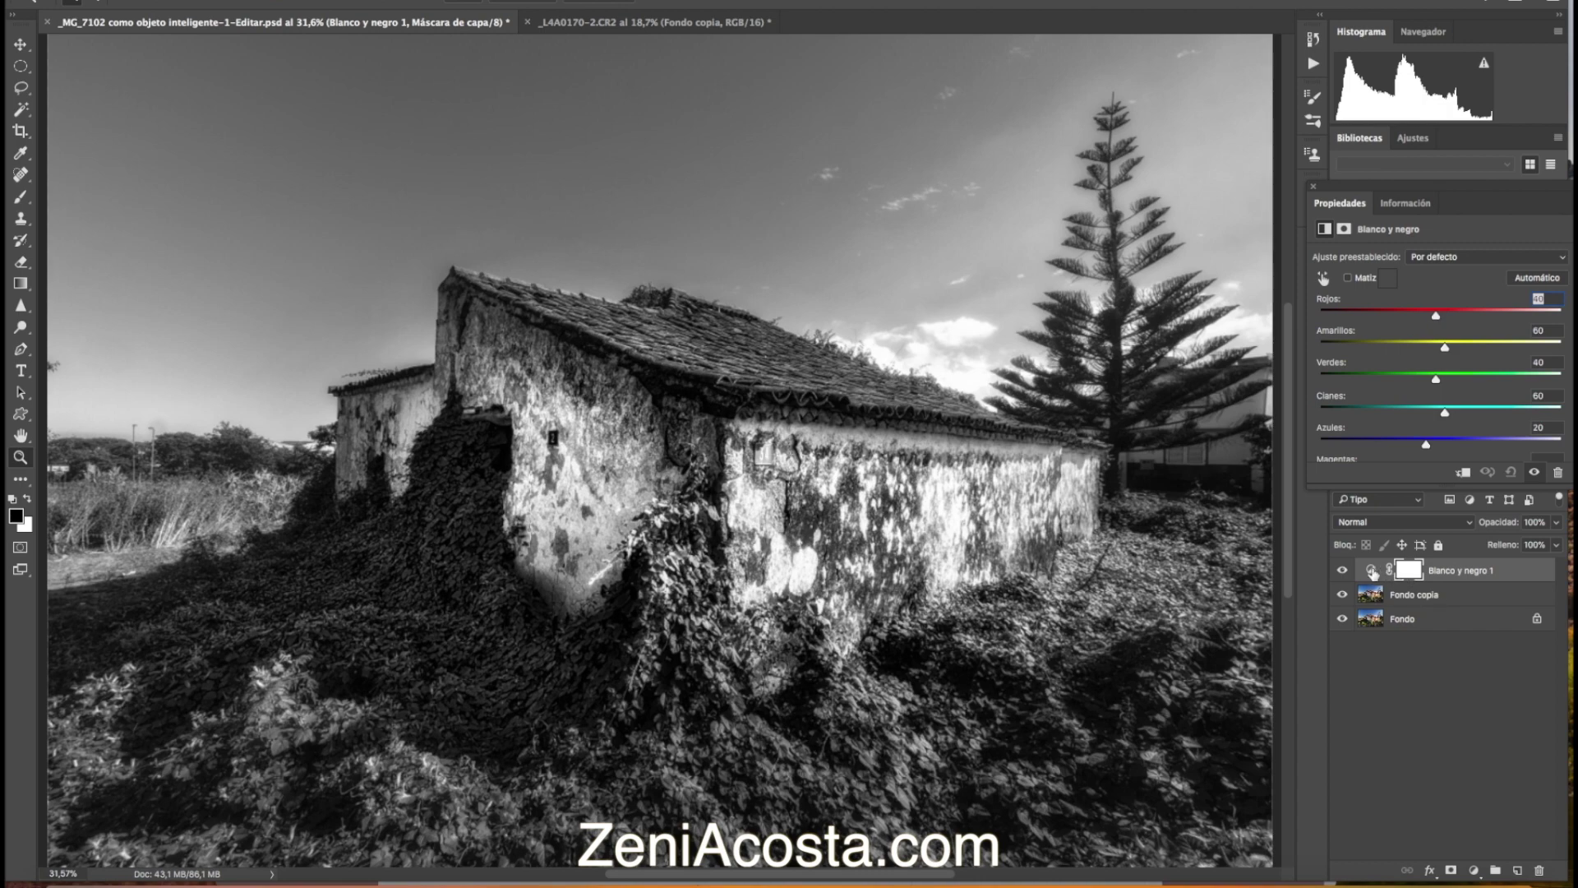
pyautogui.click(1371, 570)
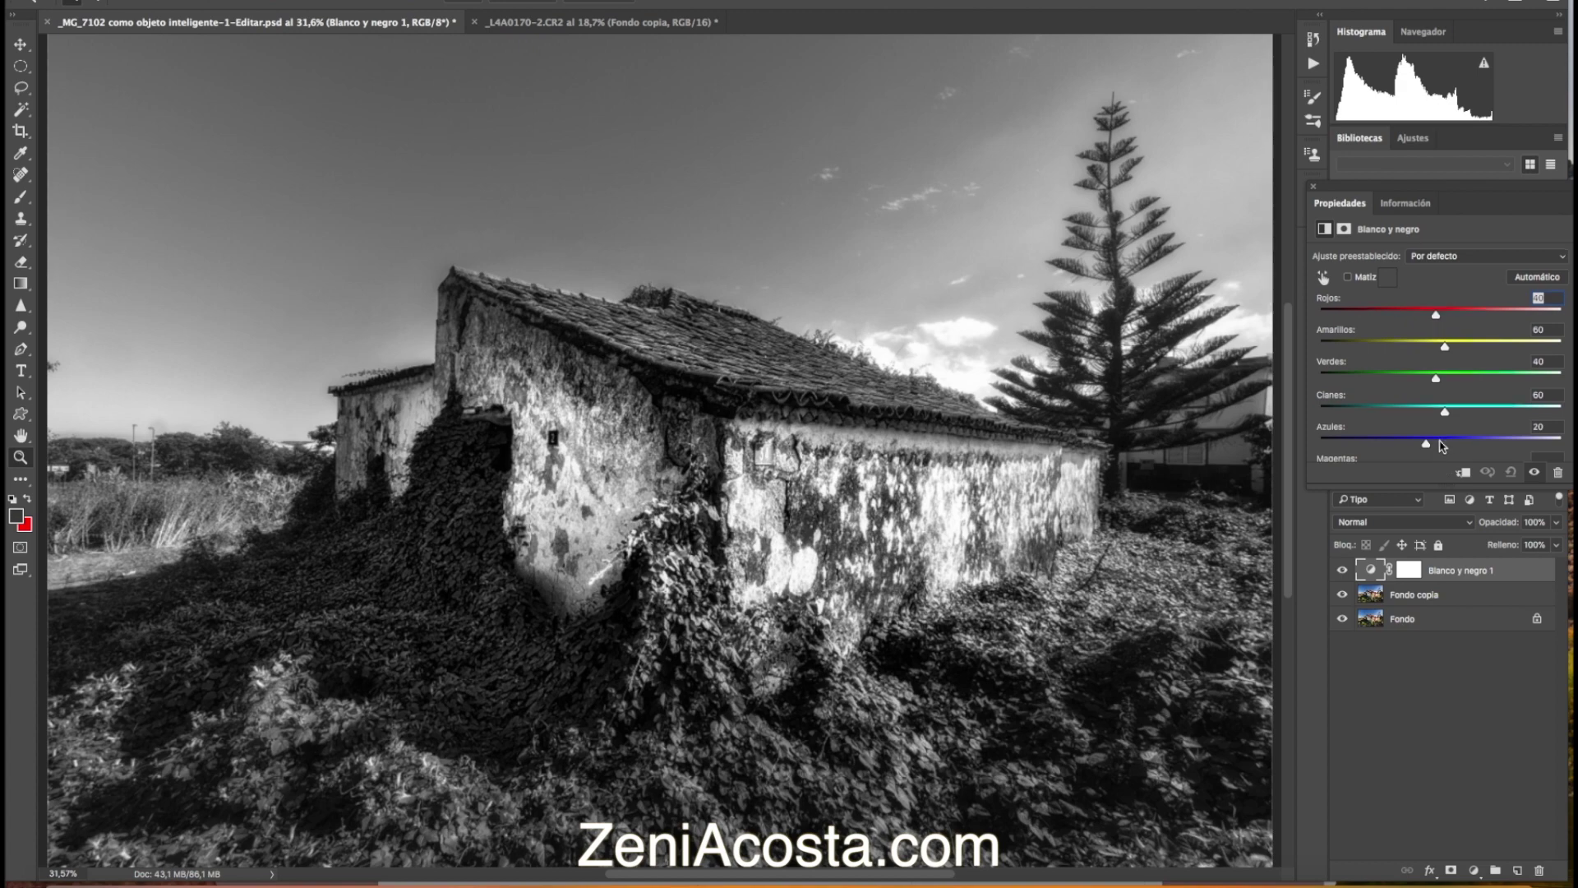
pyautogui.scroll(-3, 1443, 444)
pyautogui.scroll(1, 1442, 443)
pyautogui.scroll(2, 1442, 414)
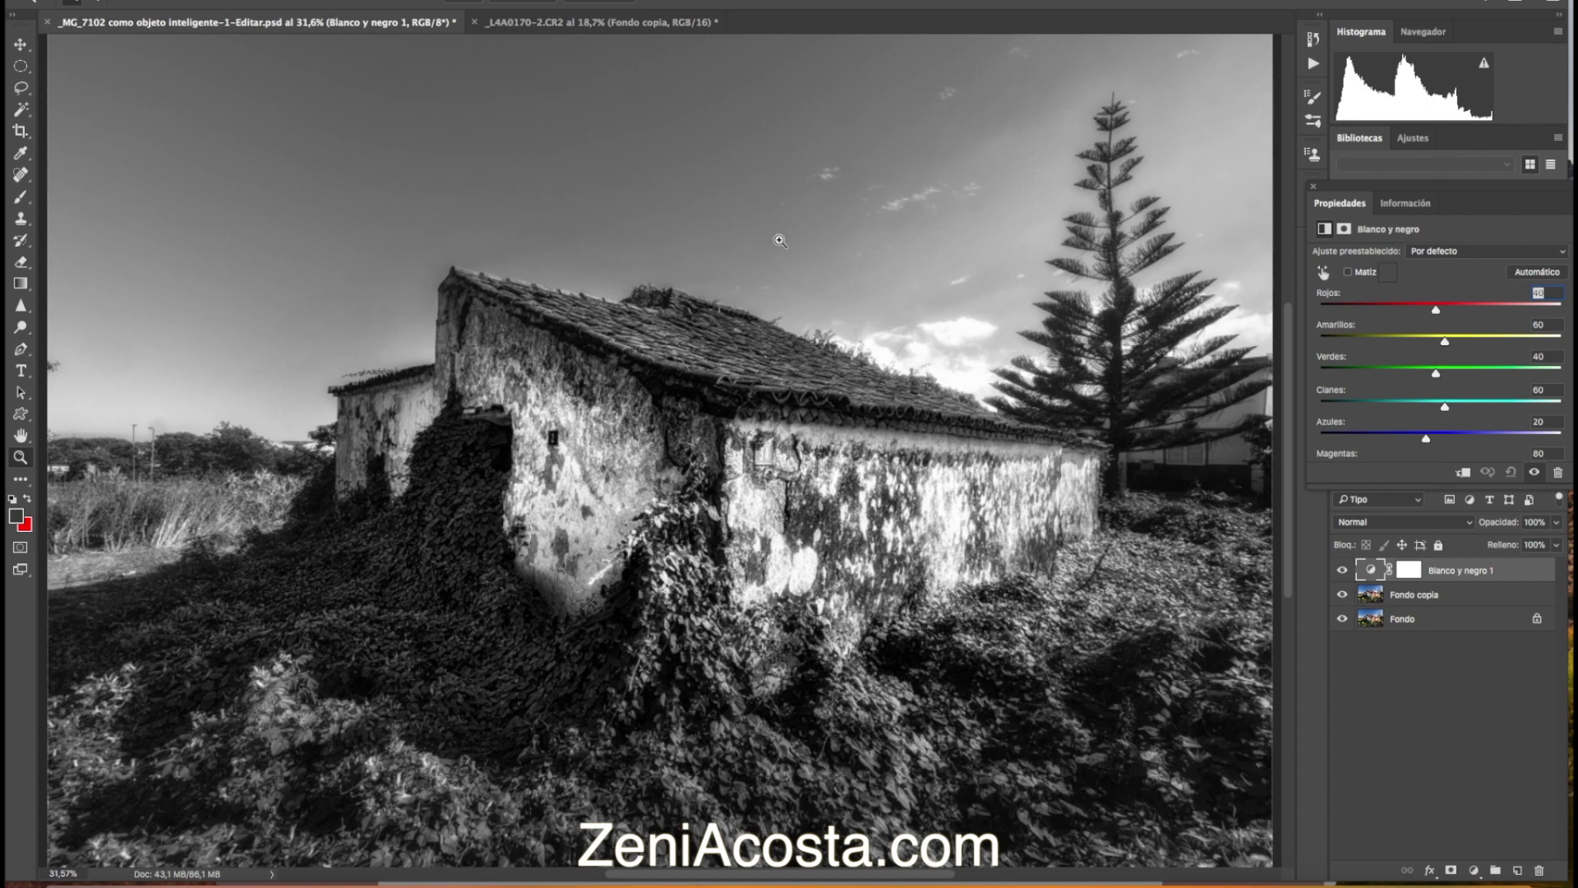
pyautogui.click(1344, 571)
pyautogui.click(1343, 571)
pyautogui.click(1343, 570)
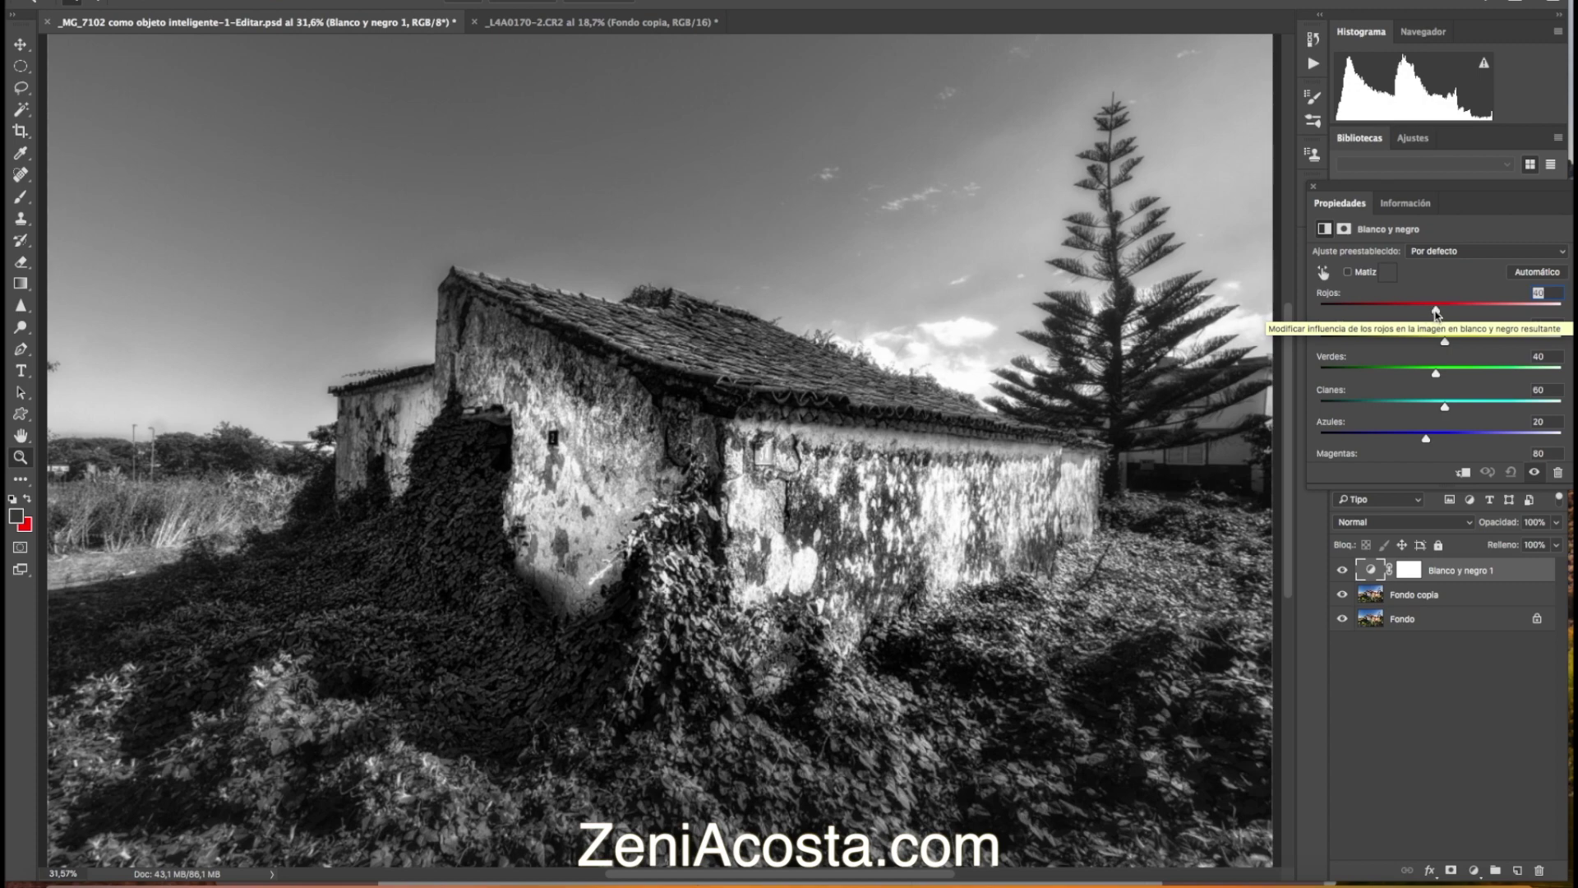
# Adjust the reds and greens sliders and push magentas up to 194.
pyautogui.moveTo(1436, 312)
pyautogui.mouseDown()
pyautogui.moveTo(1493, 321)
pyautogui.moveTo(1422, 320)
pyautogui.moveTo(1445, 319)
pyautogui.moveTo(1410, 341)
pyautogui.moveTo(1462, 338)
pyautogui.mouseUp()
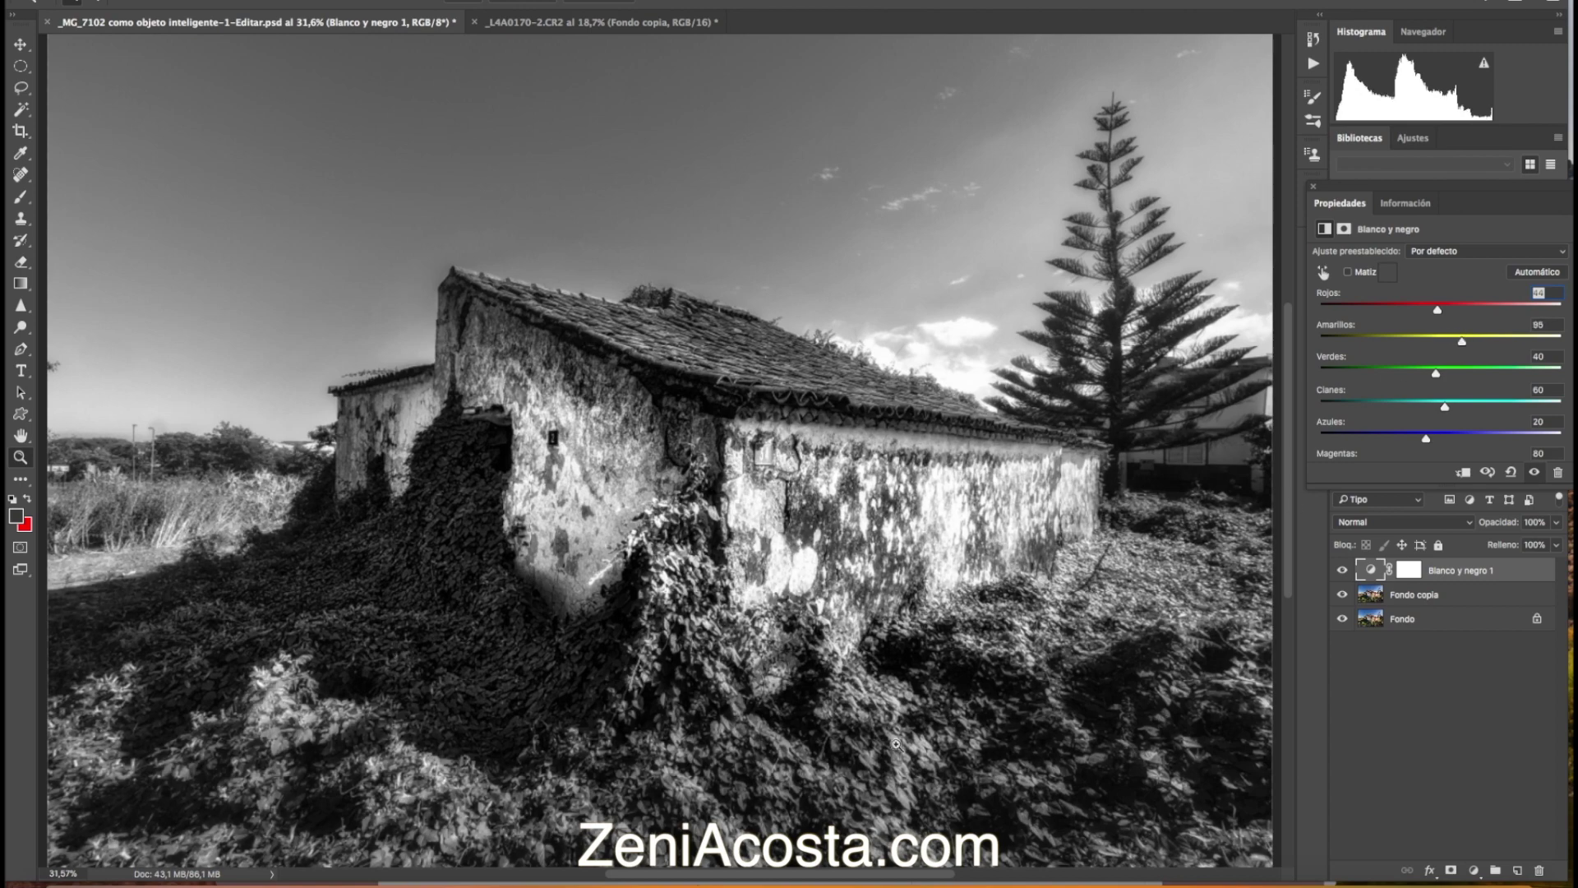
pyautogui.moveTo(1437, 373)
pyautogui.mouseDown()
pyautogui.moveTo(1464, 374)
pyautogui.moveTo(1360, 381)
pyautogui.moveTo(1465, 403)
pyautogui.moveTo(1385, 403)
pyautogui.moveTo(1451, 405)
pyautogui.moveTo(1447, 437)
pyautogui.moveTo(1468, 438)
pyautogui.moveTo(1389, 435)
pyautogui.moveTo(1404, 437)
pyautogui.mouseUp()
pyautogui.scroll(-2, 1406, 435)
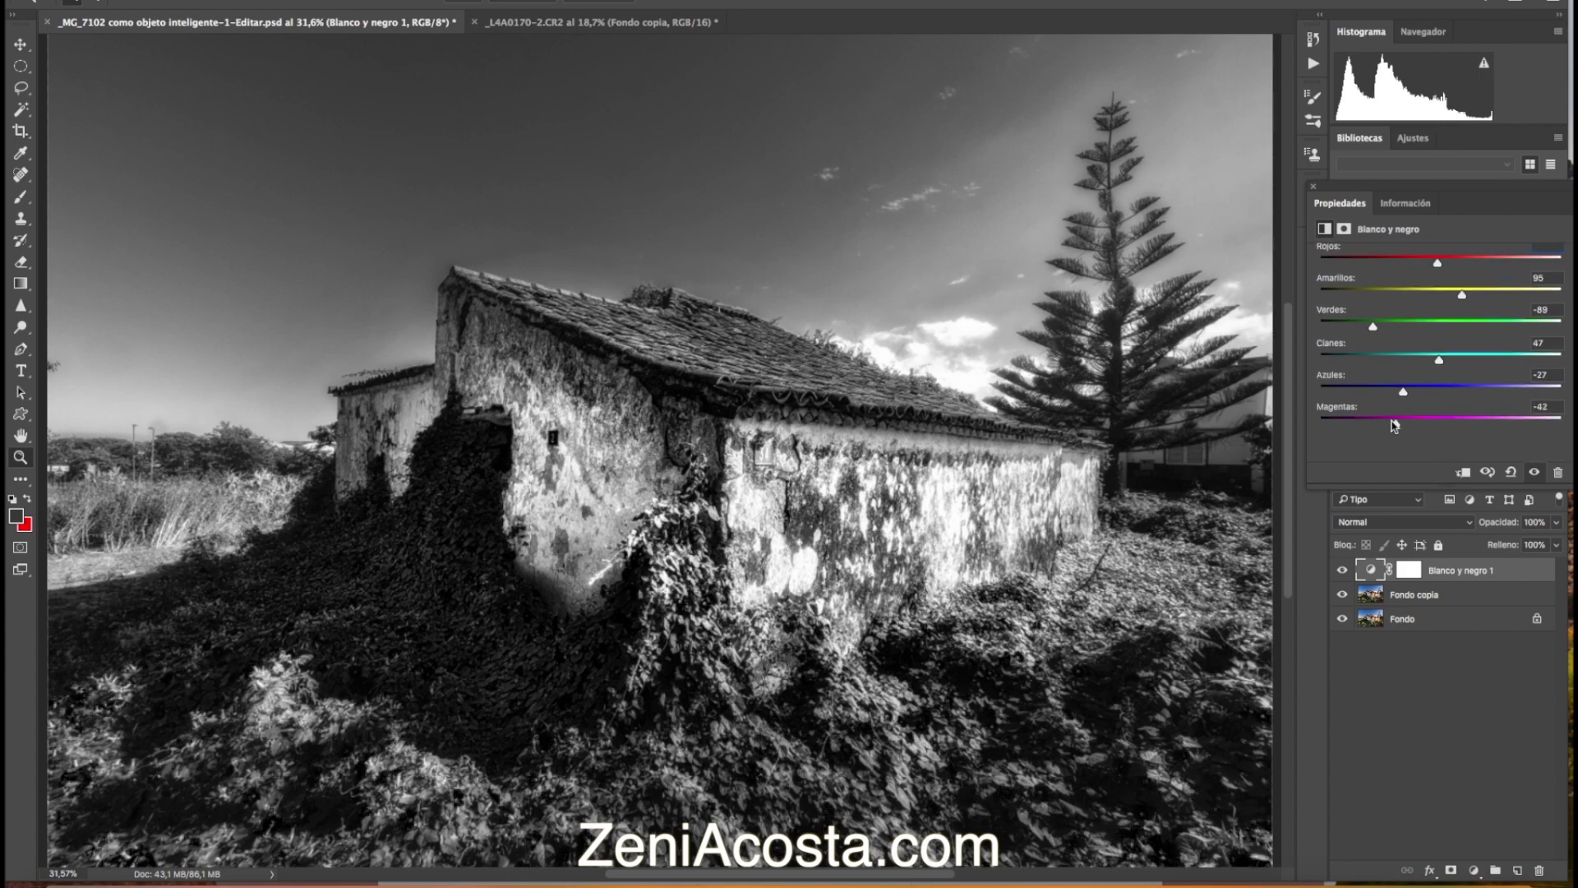
pyautogui.moveTo(1455, 426); pyautogui.dragTo(1447, 425)
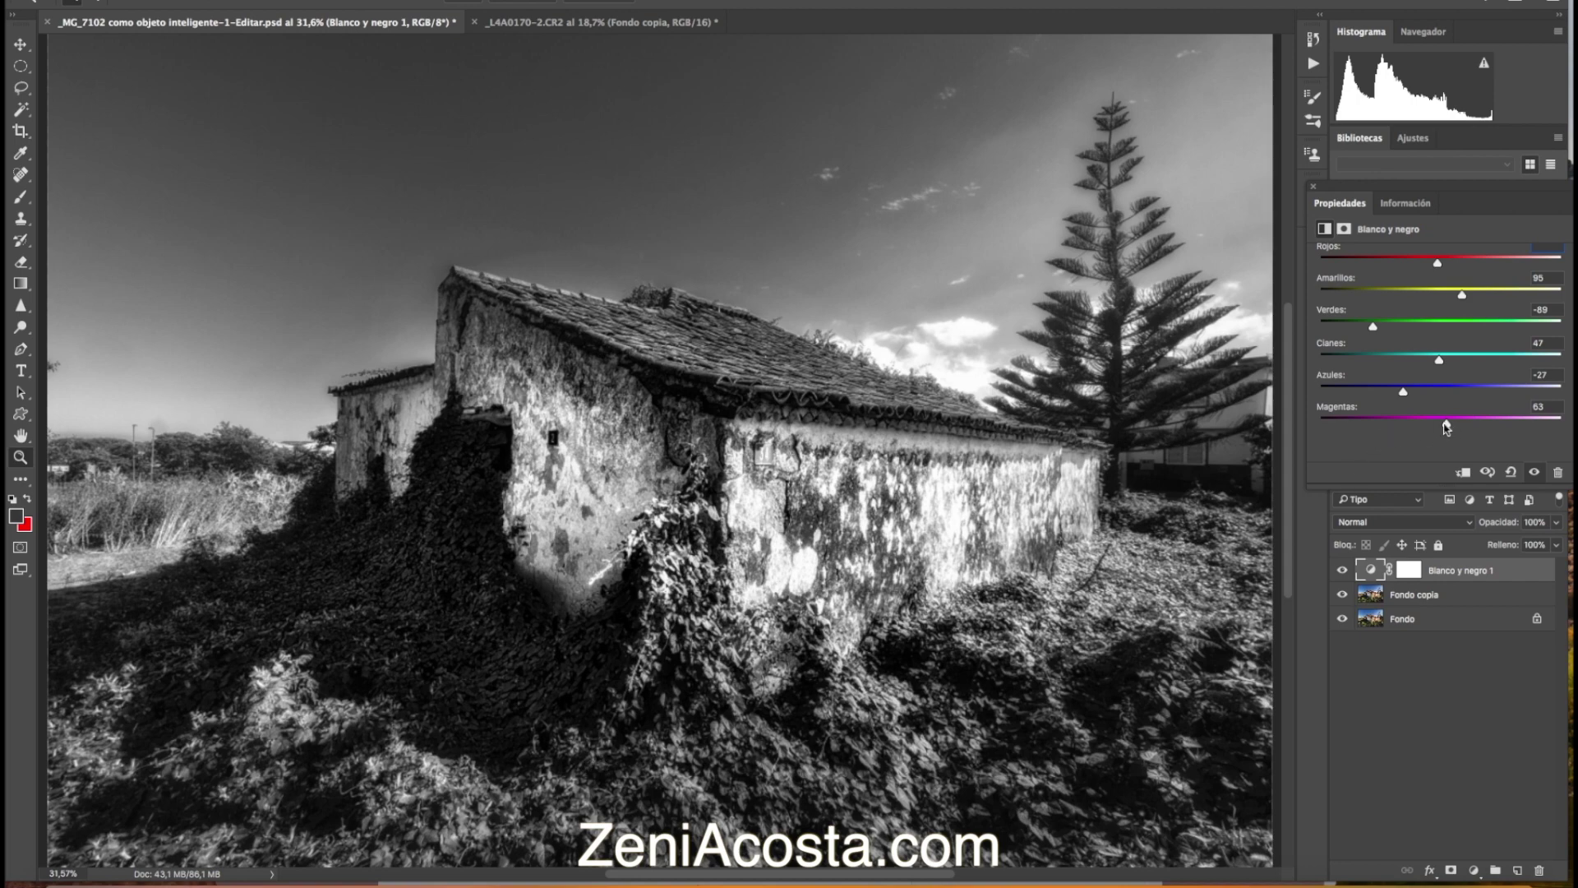
pyautogui.moveTo(1447, 426); pyautogui.dragTo(1510, 420)
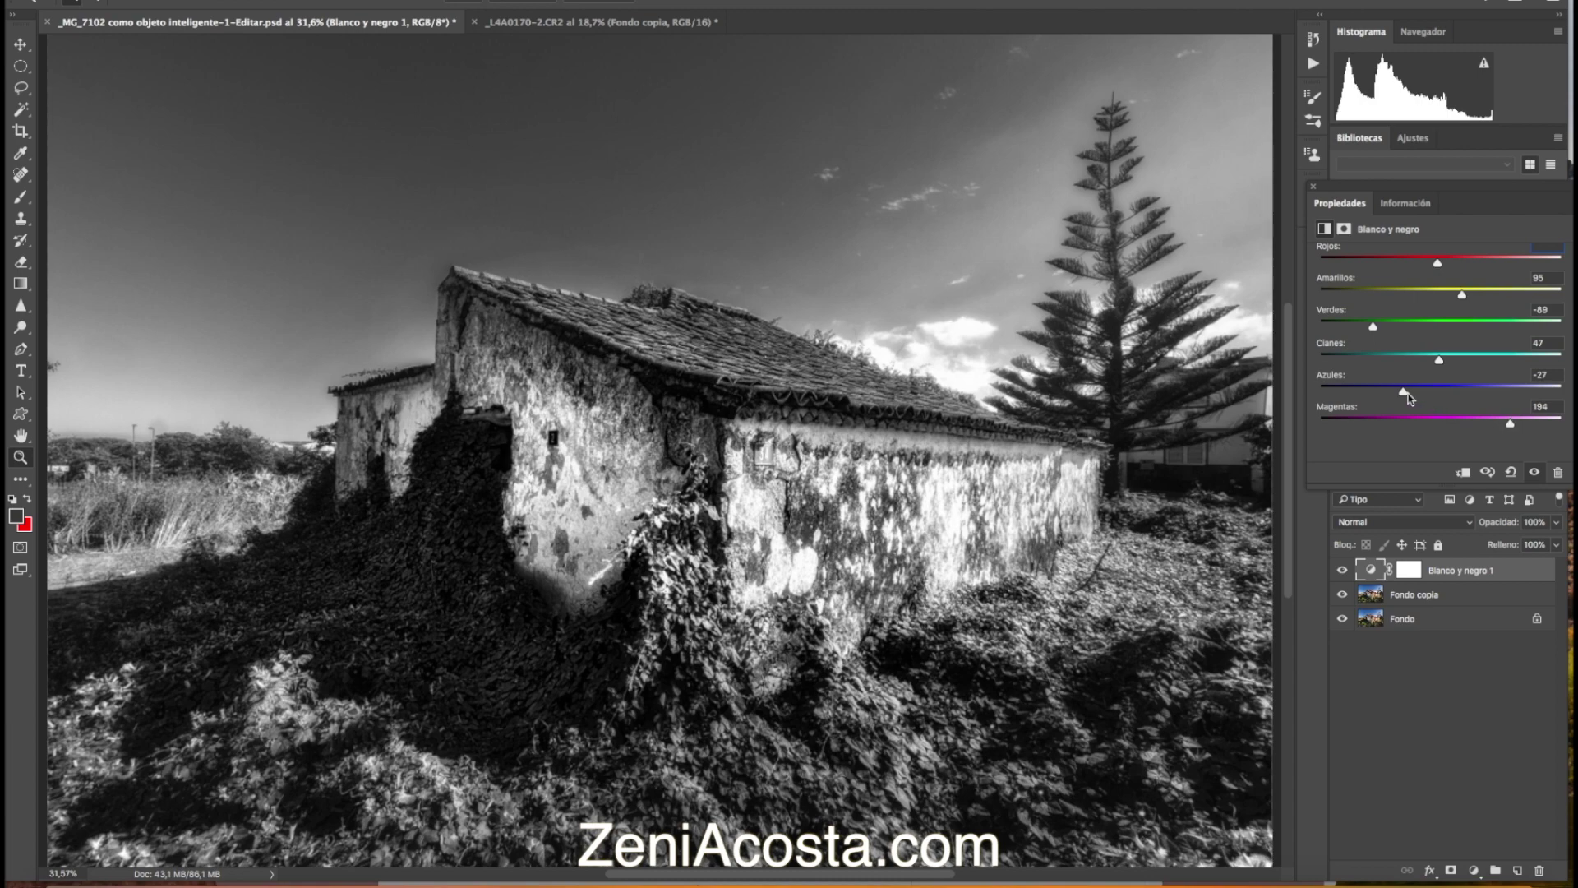
# Fine-tune blues to -6, greens to -97, yellows to 22, and darken reds slightly.
pyautogui.moveTo(1403, 393); pyautogui.dragTo(1413, 393)
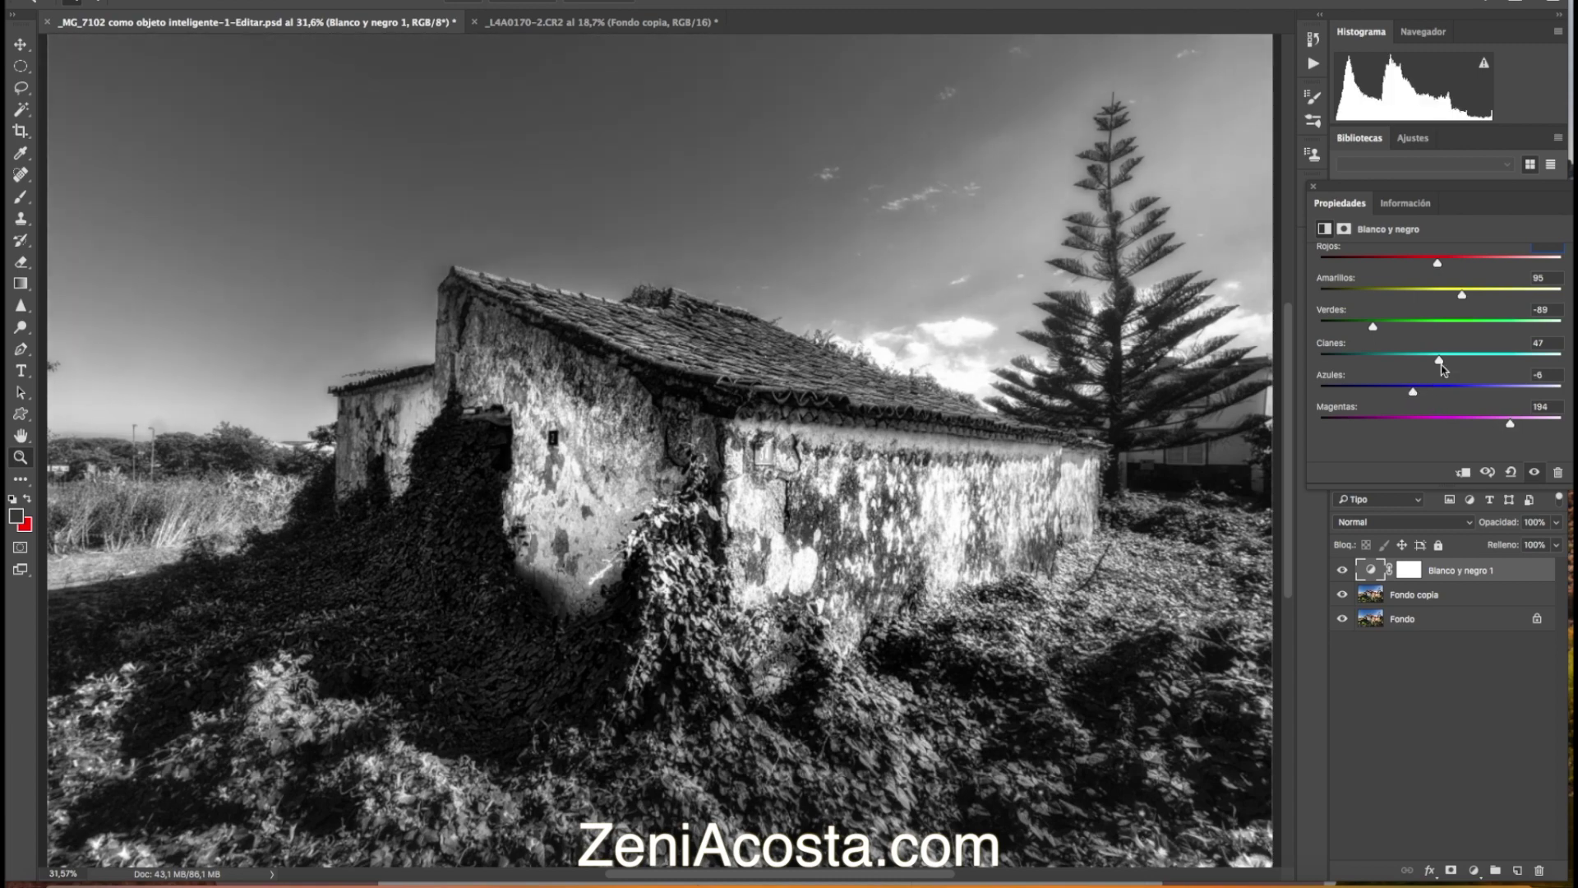
pyautogui.moveTo(1373, 328); pyautogui.dragTo(1369, 327)
pyautogui.moveTo(1461, 296); pyautogui.dragTo(1432, 296)
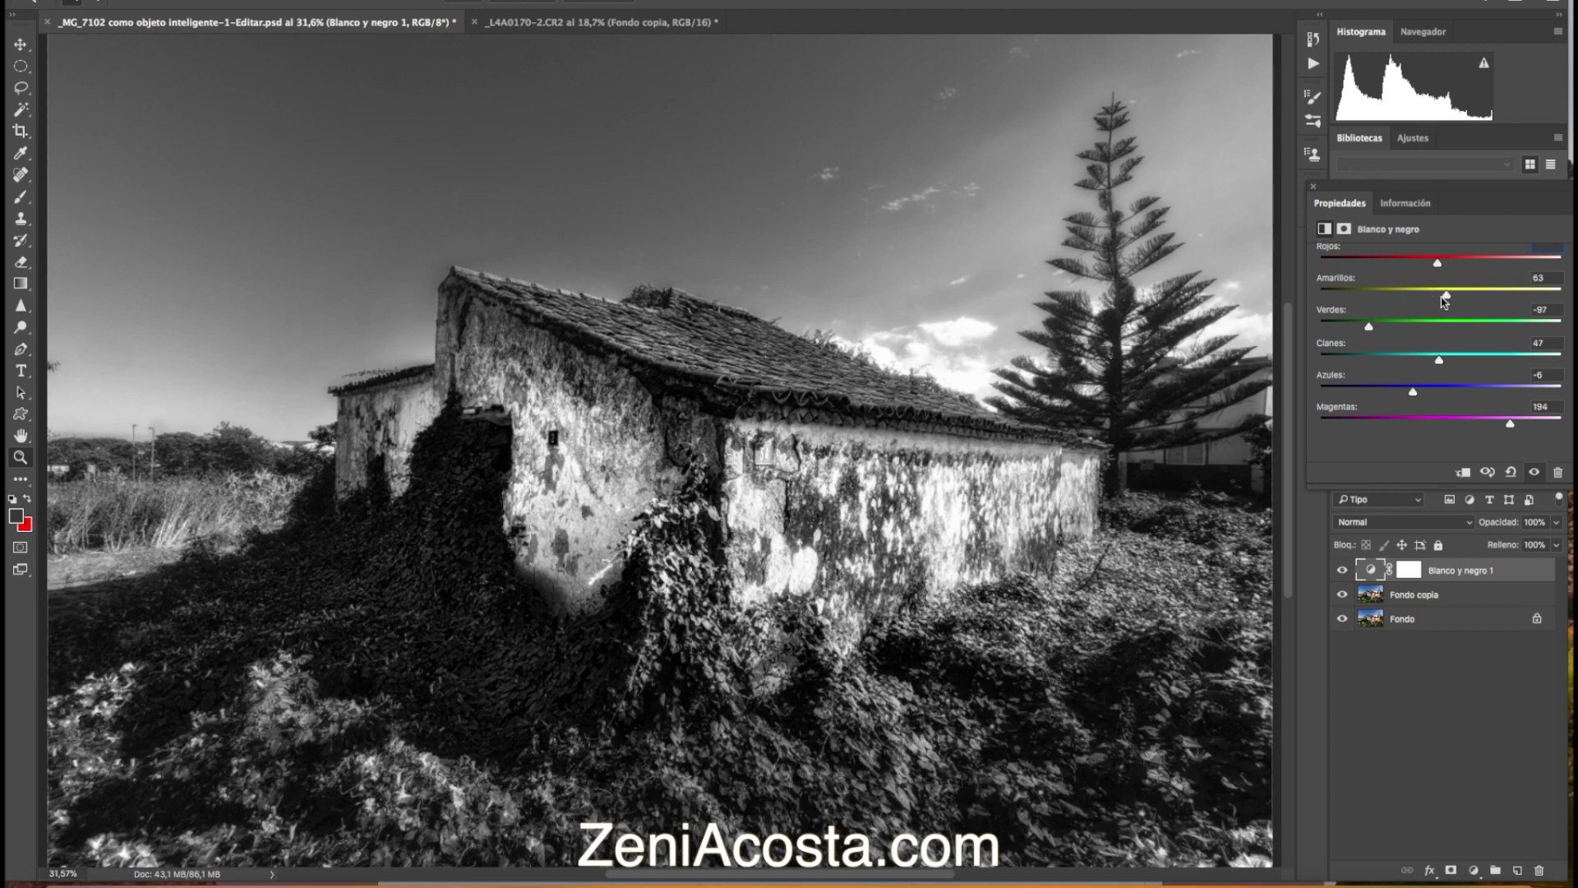
pyautogui.moveTo(1435, 299); pyautogui.dragTo(1429, 299)
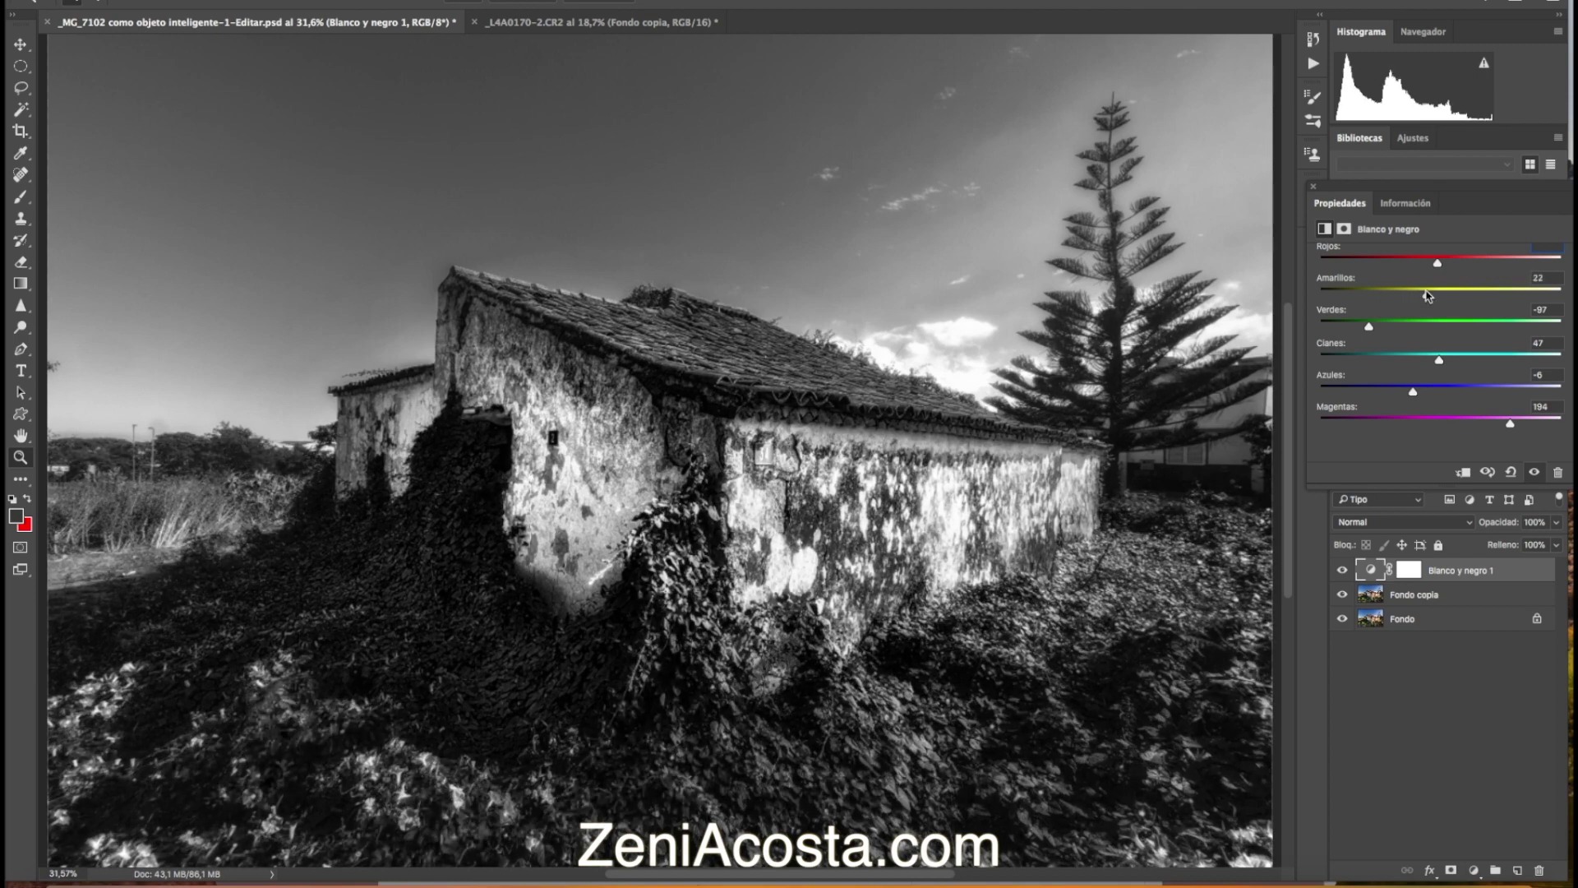
pyautogui.moveTo(1437, 265); pyautogui.dragTo(1451, 270)
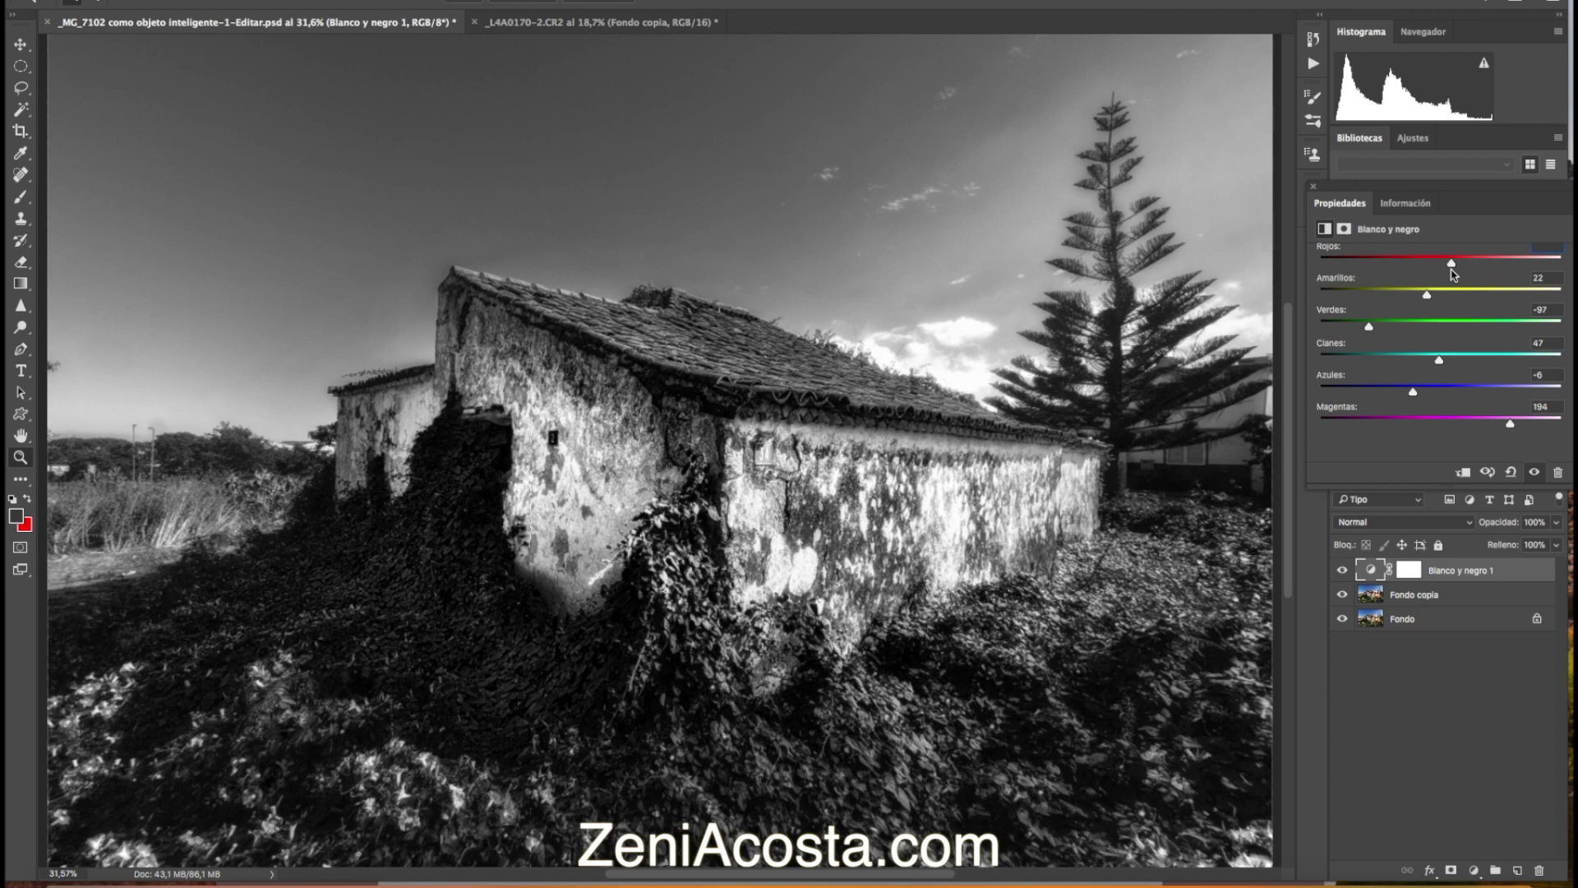
# Switch to the fuchsia photo and give it its own Black & White adjustment layer.
pyautogui.click(613, 29)
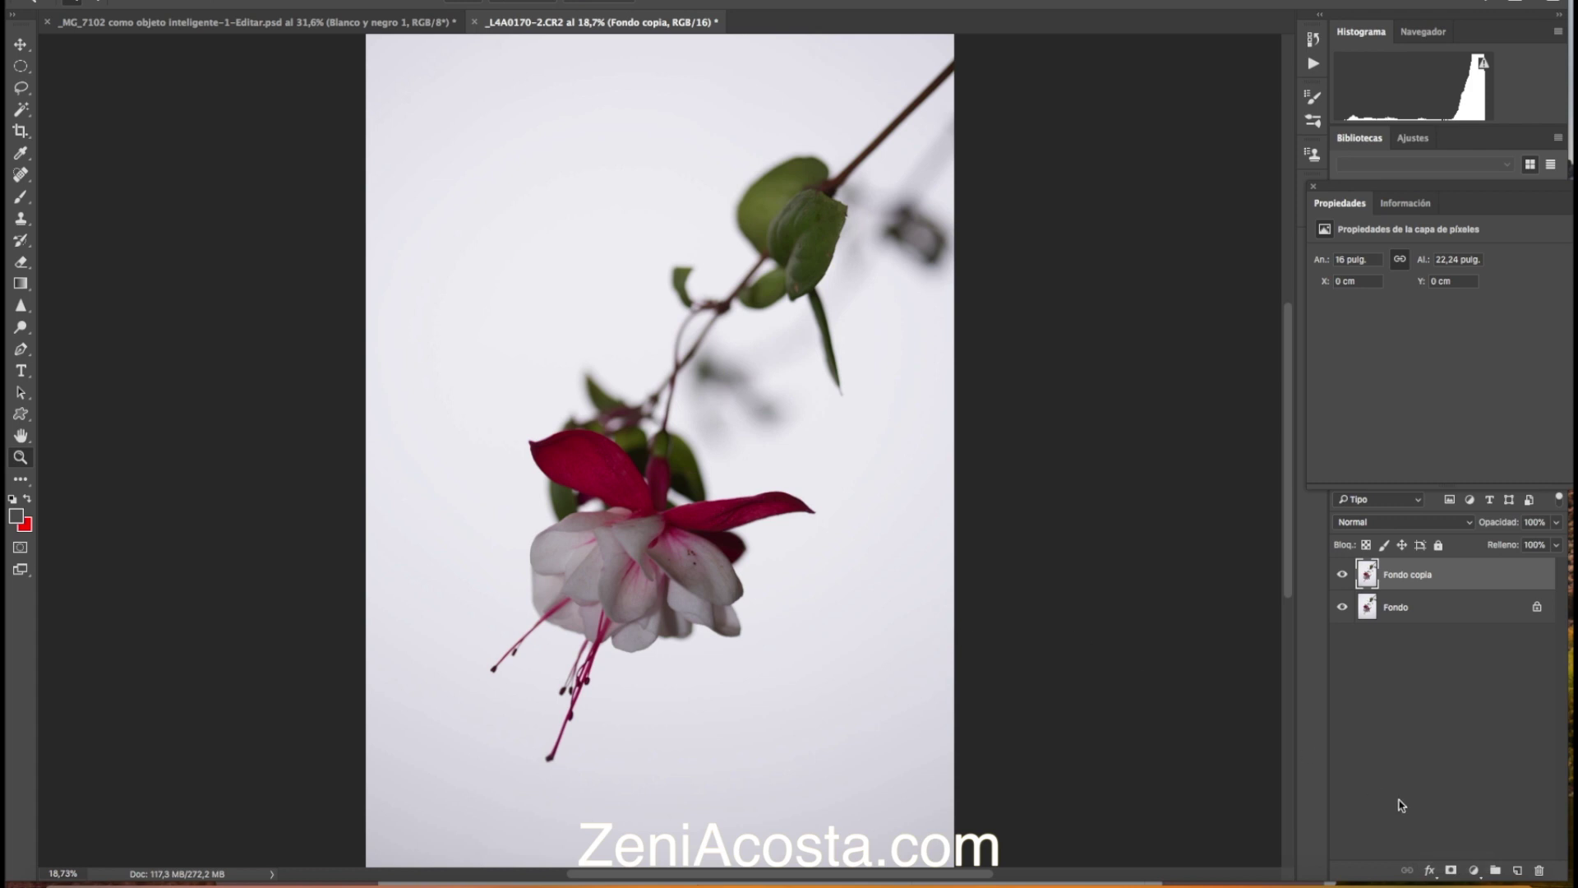
pyautogui.click(1471, 871)
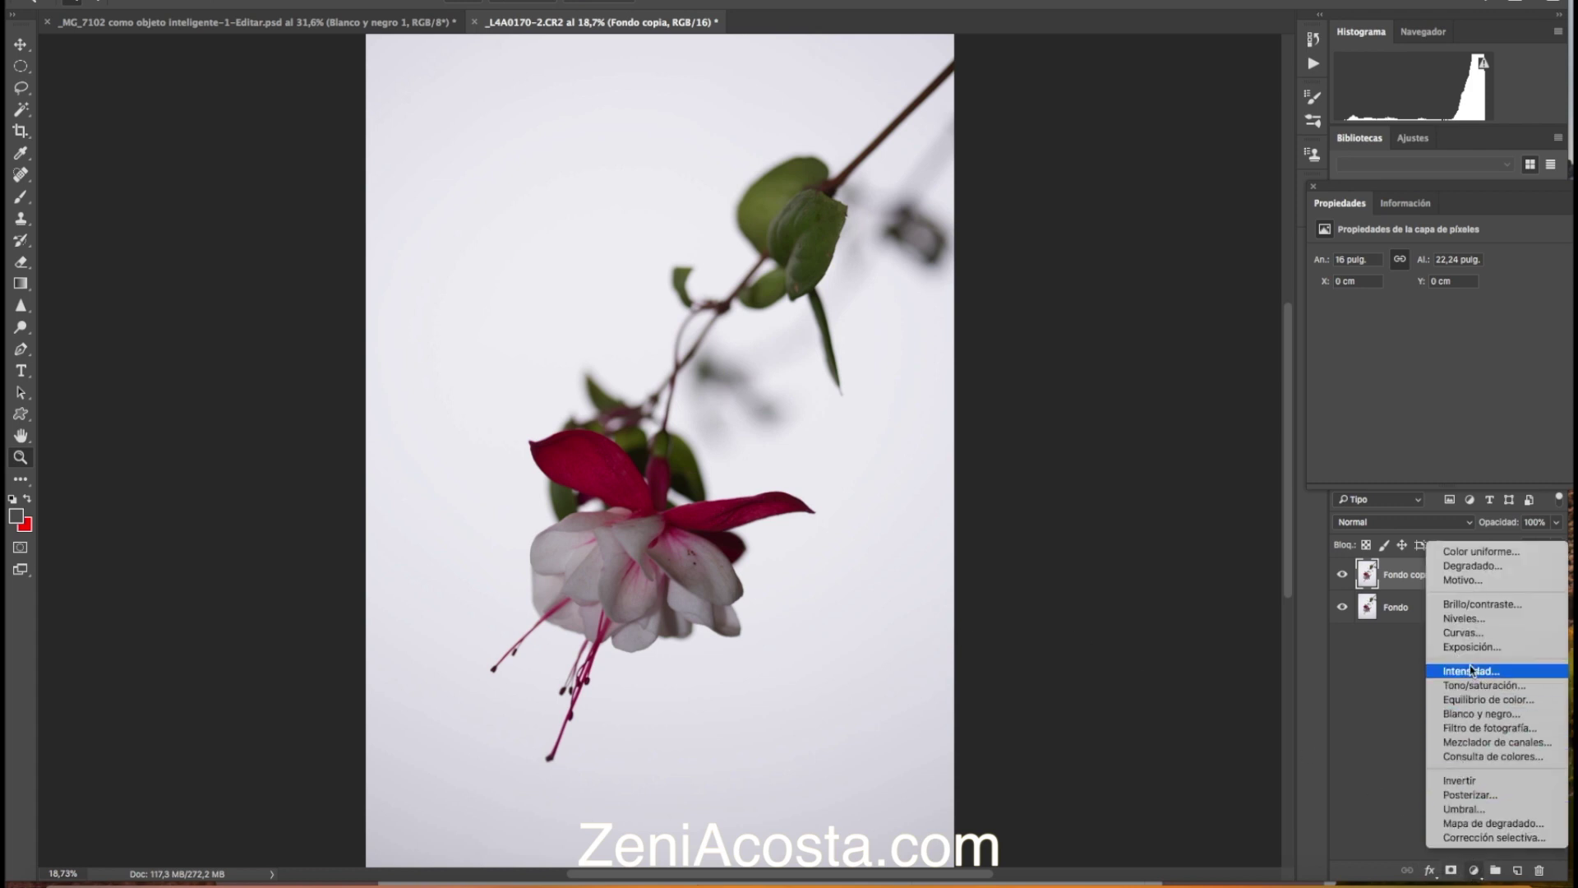
pyautogui.click(1493, 714)
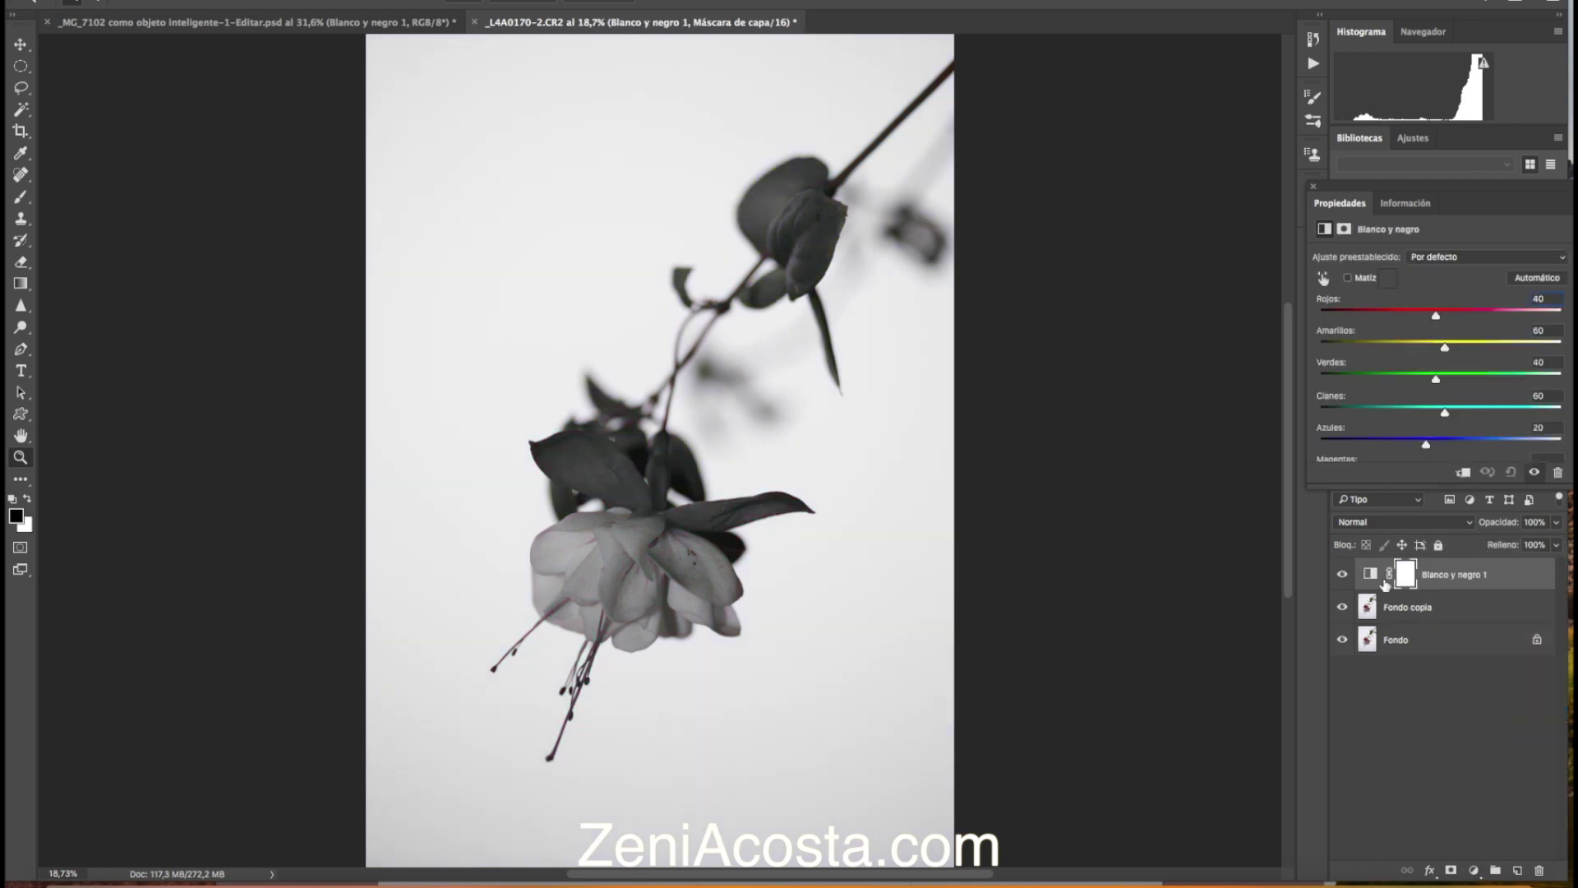
# Toggle the Black & White layer off and on to compare, then zoom into the flower to 33.3%.
pyautogui.click(1338, 577)
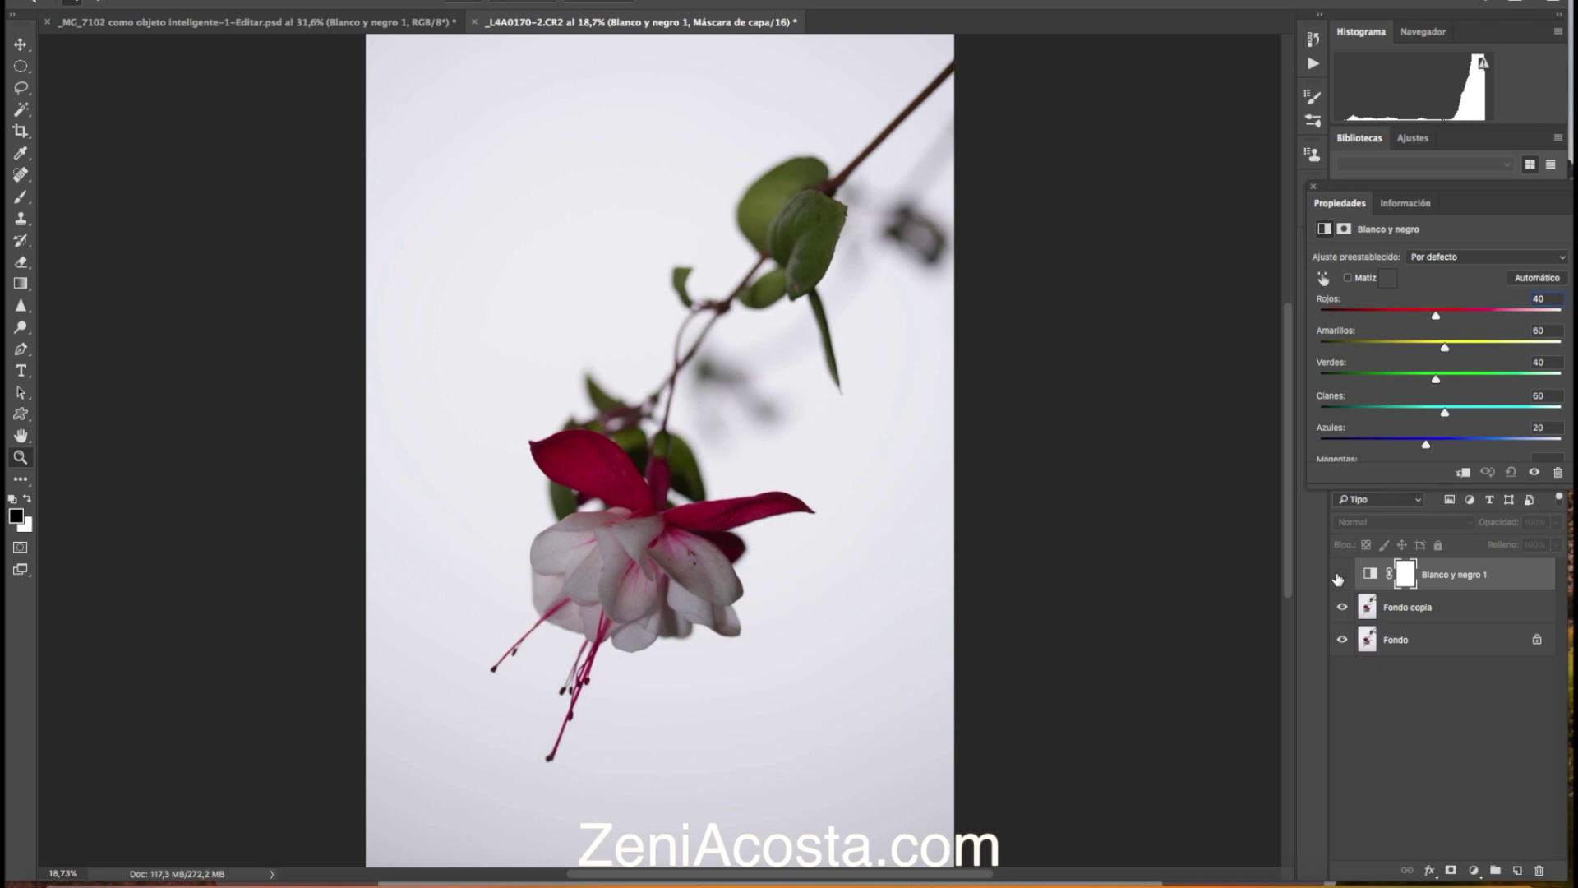
pyautogui.click(1338, 578)
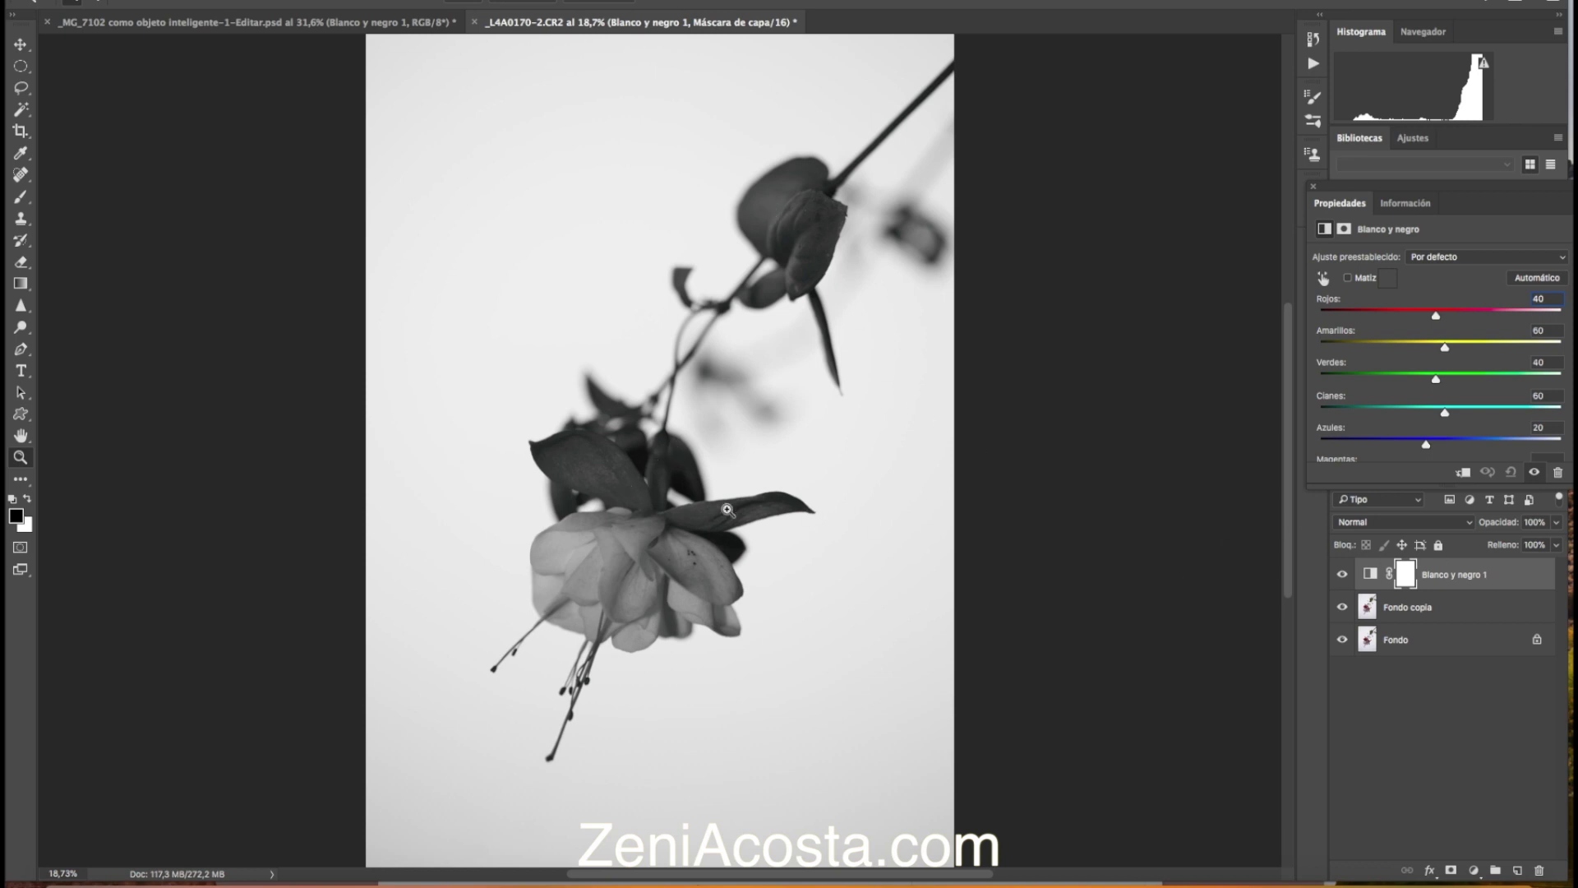
pyautogui.click(634, 506)
pyautogui.click(635, 507)
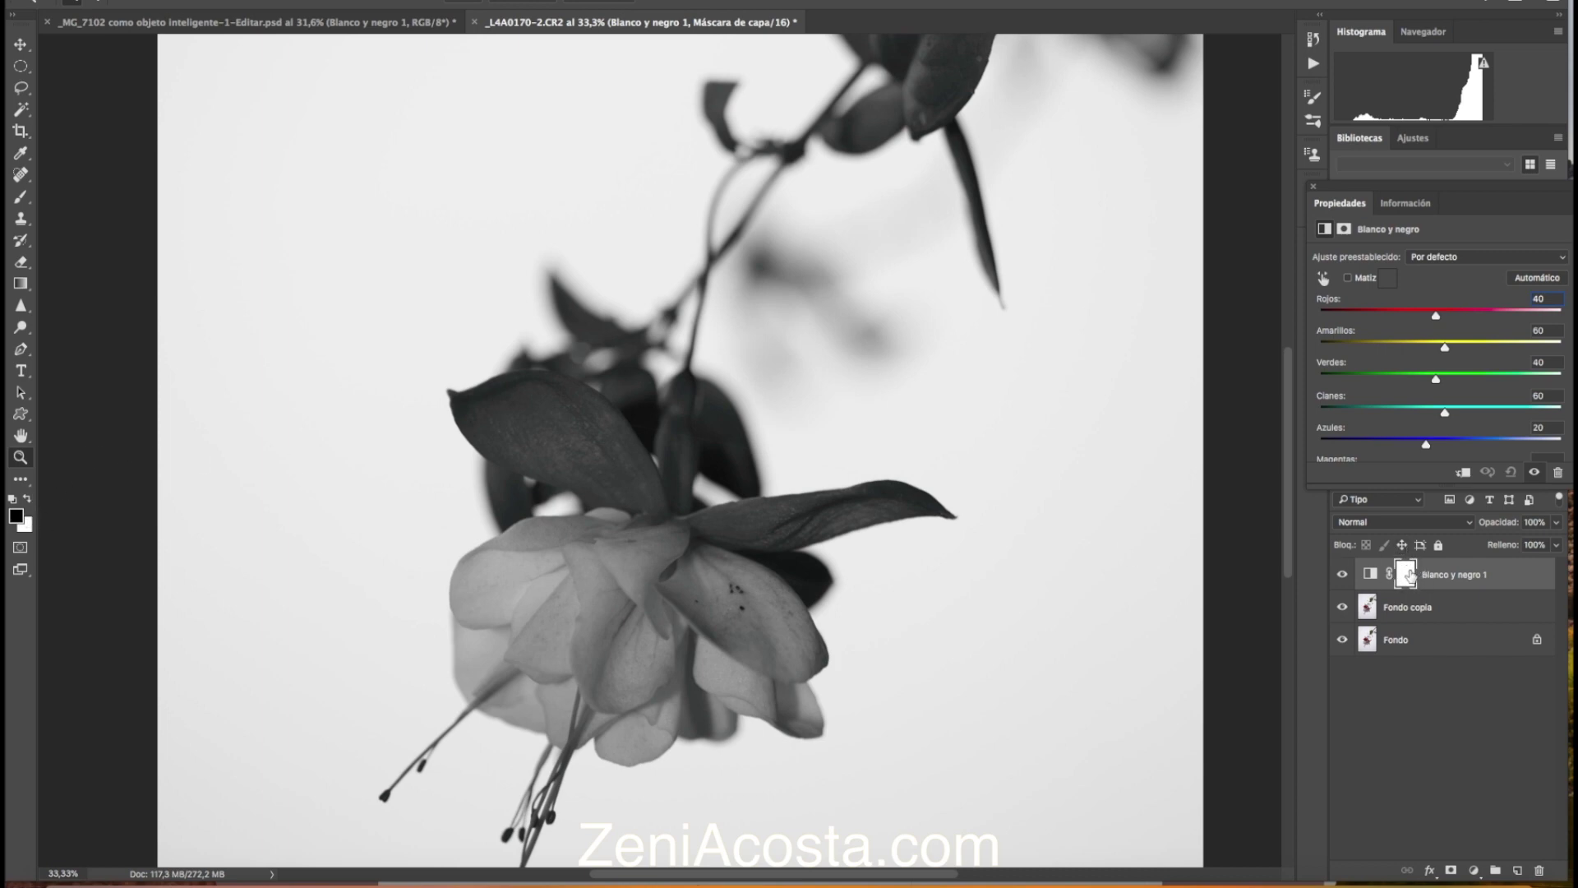
# Pick the Brush tool and set a soft 154 px brush with 0% hardness.
pyautogui.click(18, 199)
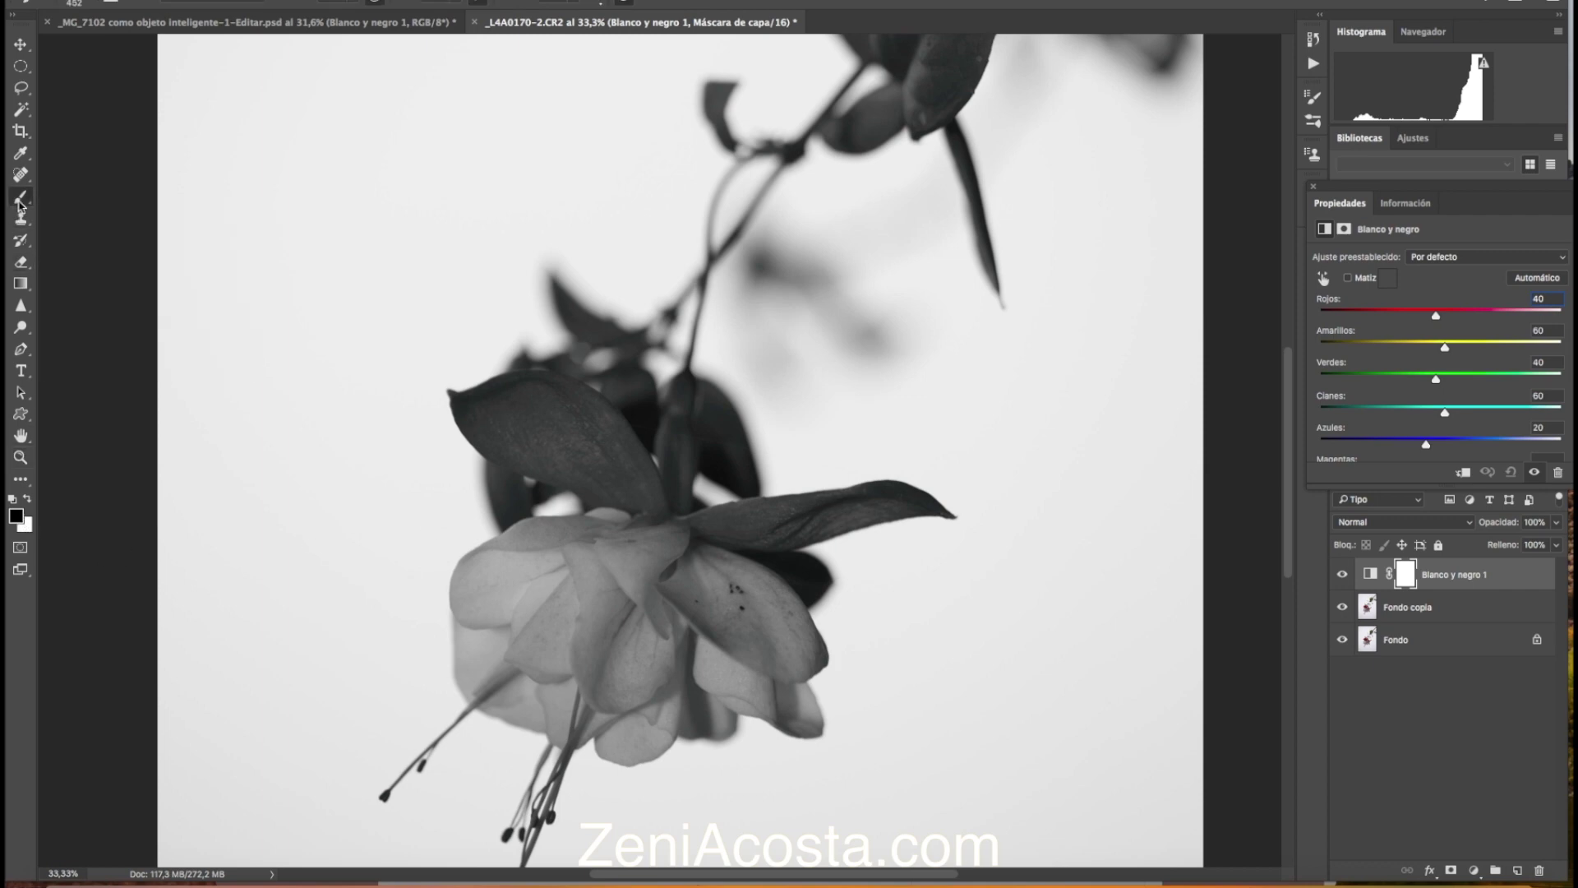
pyautogui.click(350, 5)
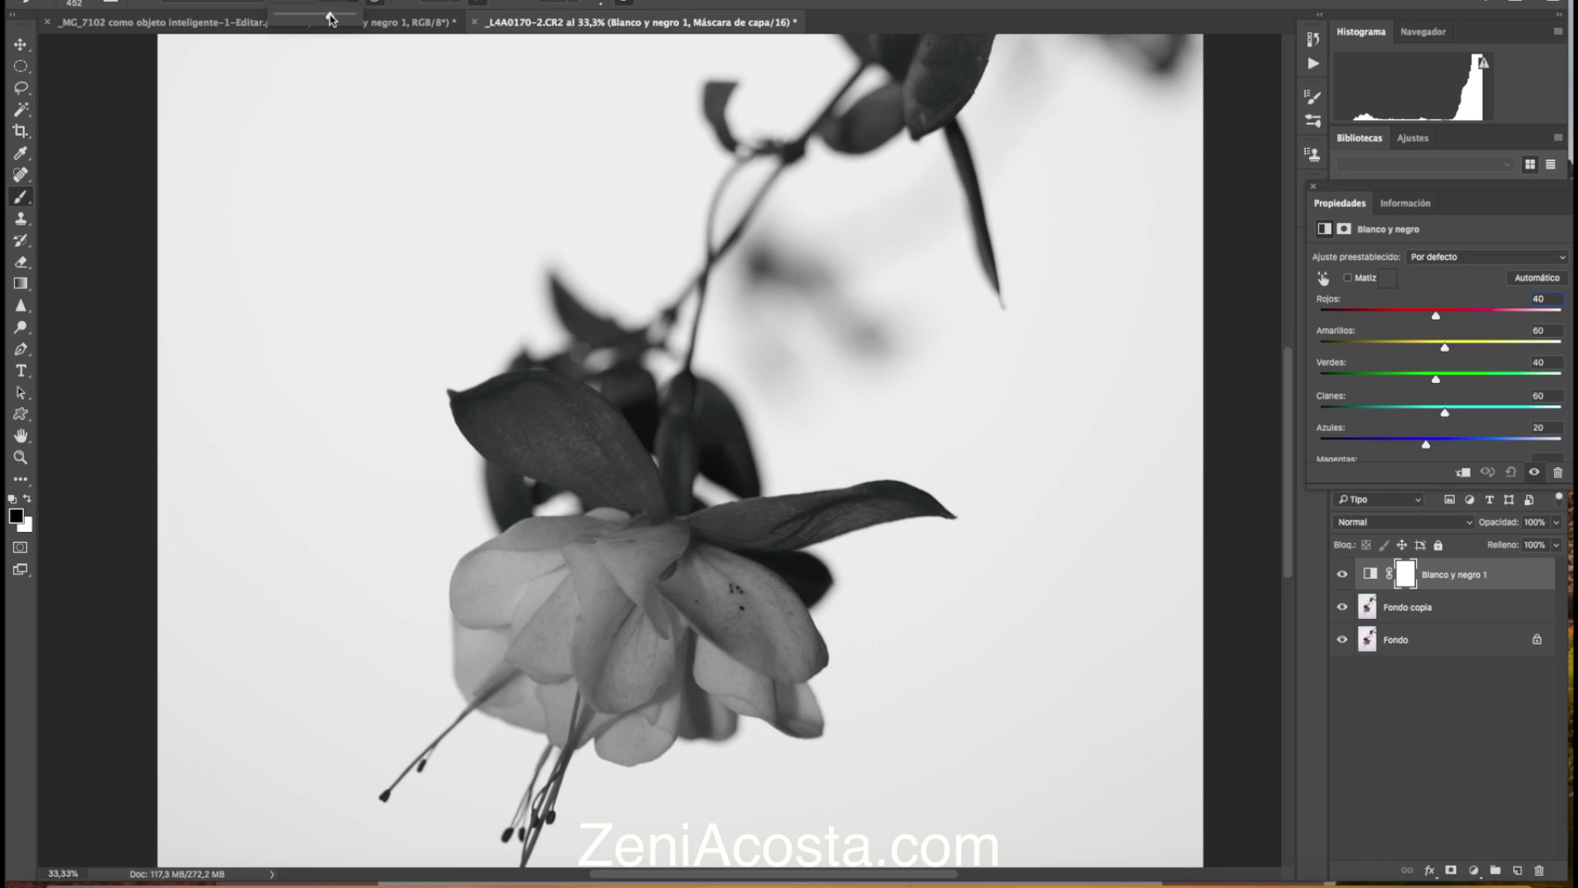
pyautogui.click(457, 3)
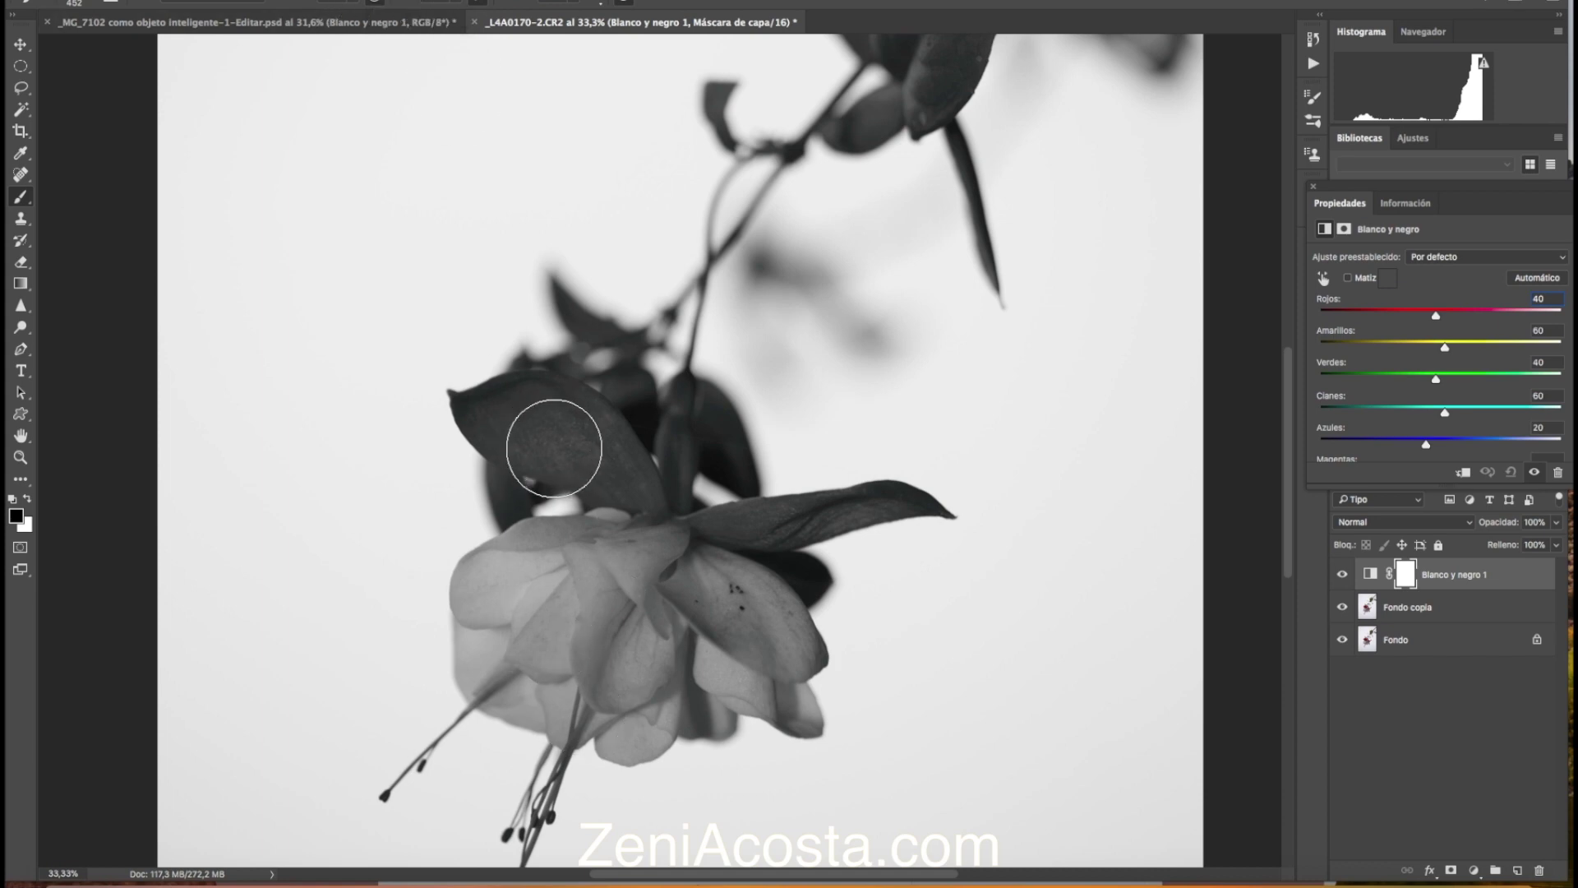
pyautogui.rightClick(562, 448)
pyautogui.click(713, 484)
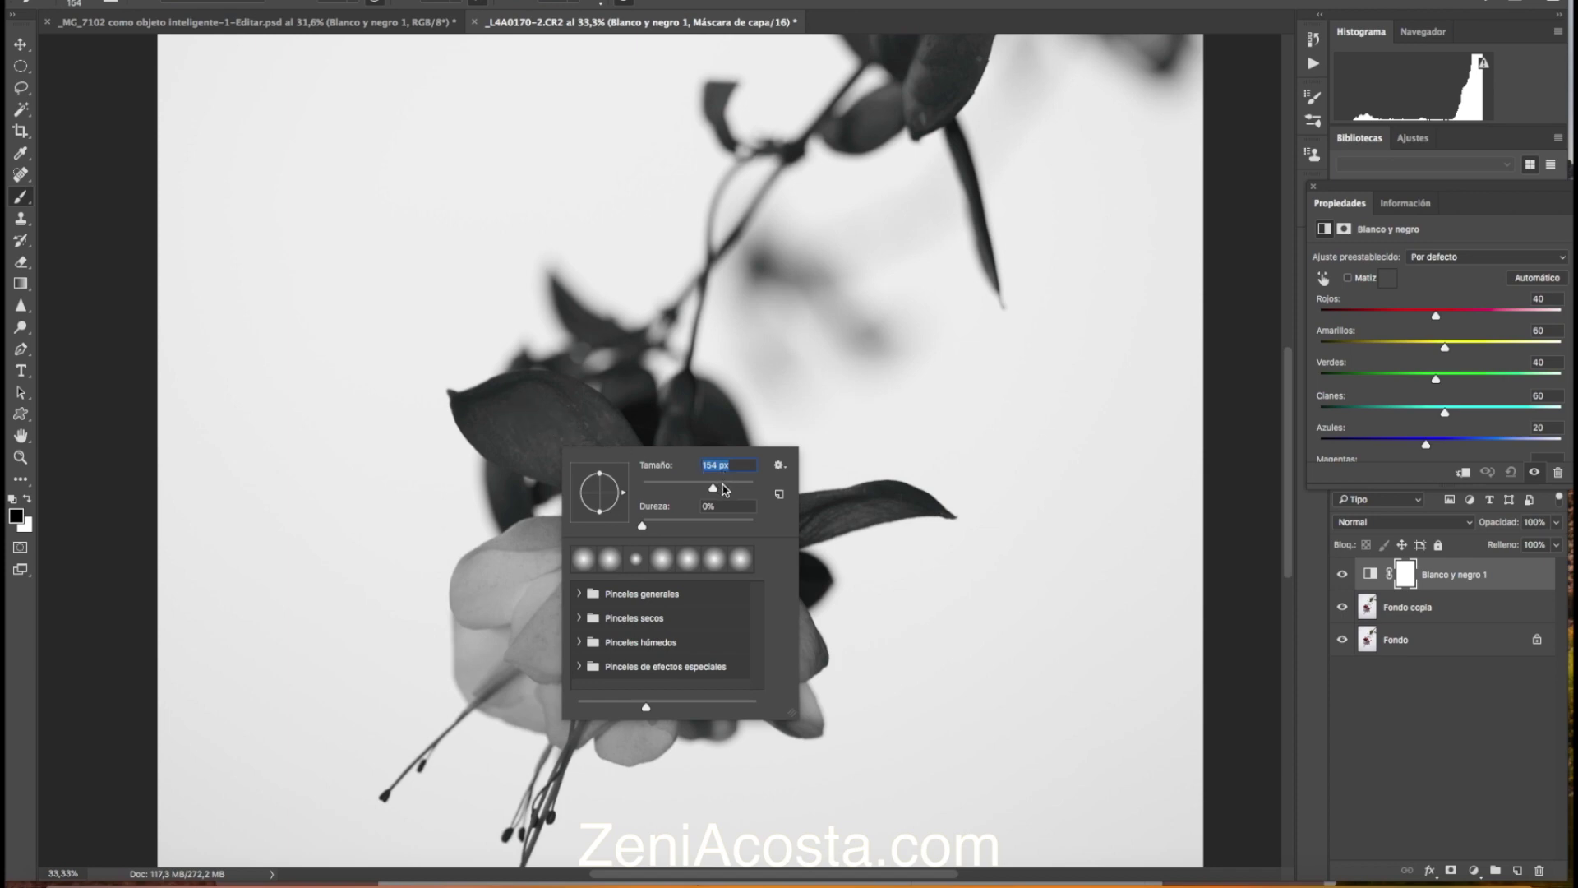
# Paint both large petals back to red on the mask, shrinking the brush to 104 px midway.
pyautogui.moveTo(521, 415)
pyautogui.mouseDown()
pyautogui.moveTo(559, 417)
pyautogui.moveTo(644, 476)
pyautogui.moveTo(498, 423)
pyautogui.moveTo(567, 461)
pyautogui.moveTo(518, 447)
pyautogui.moveTo(617, 458)
pyautogui.moveTo(478, 398)
pyautogui.moveTo(529, 391)
pyautogui.moveTo(609, 455)
pyautogui.mouseUp()
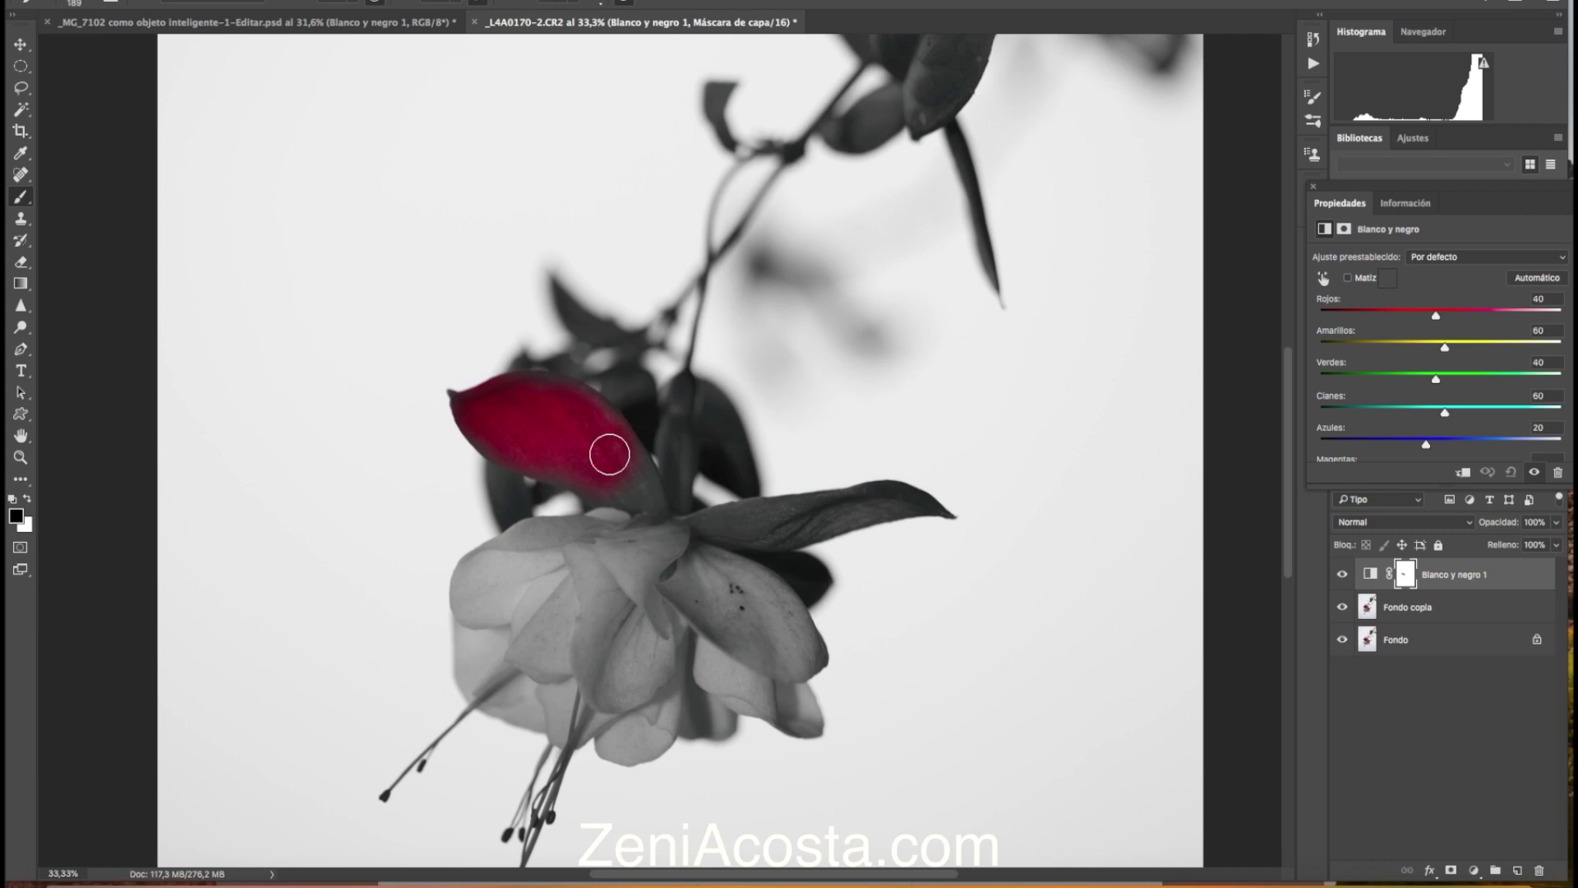
pyautogui.moveTo(838, 522)
pyautogui.mouseDown()
pyautogui.moveTo(722, 518)
pyautogui.moveTo(838, 515)
pyautogui.moveTo(825, 518)
pyautogui.mouseUp()
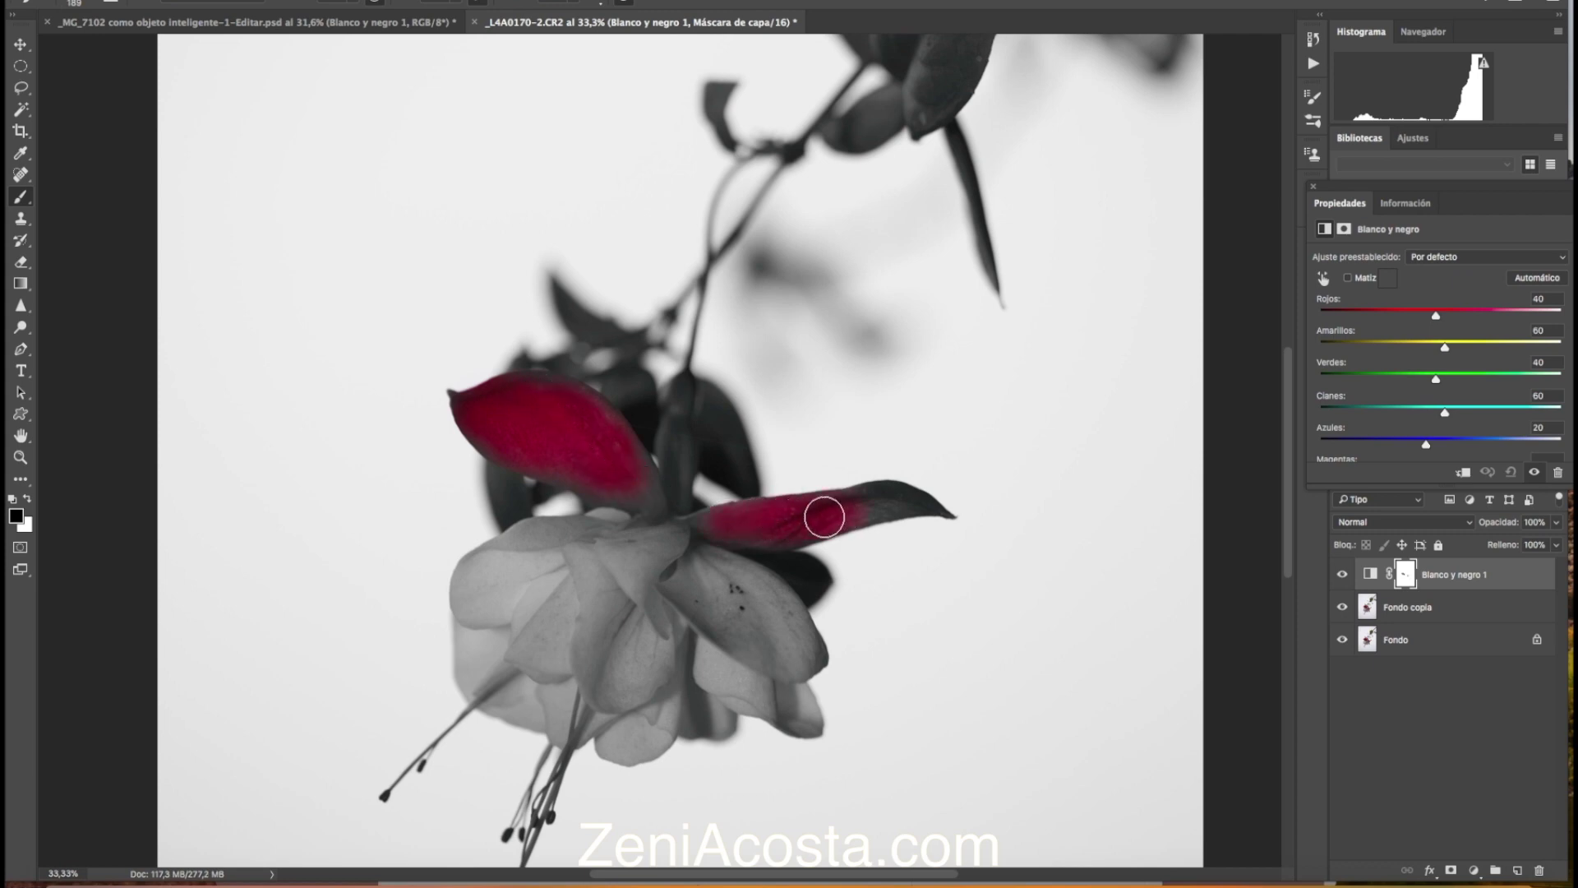
pyautogui.rightClick(825, 517)
pyautogui.moveTo(991, 557); pyautogui.dragTo(970, 557)
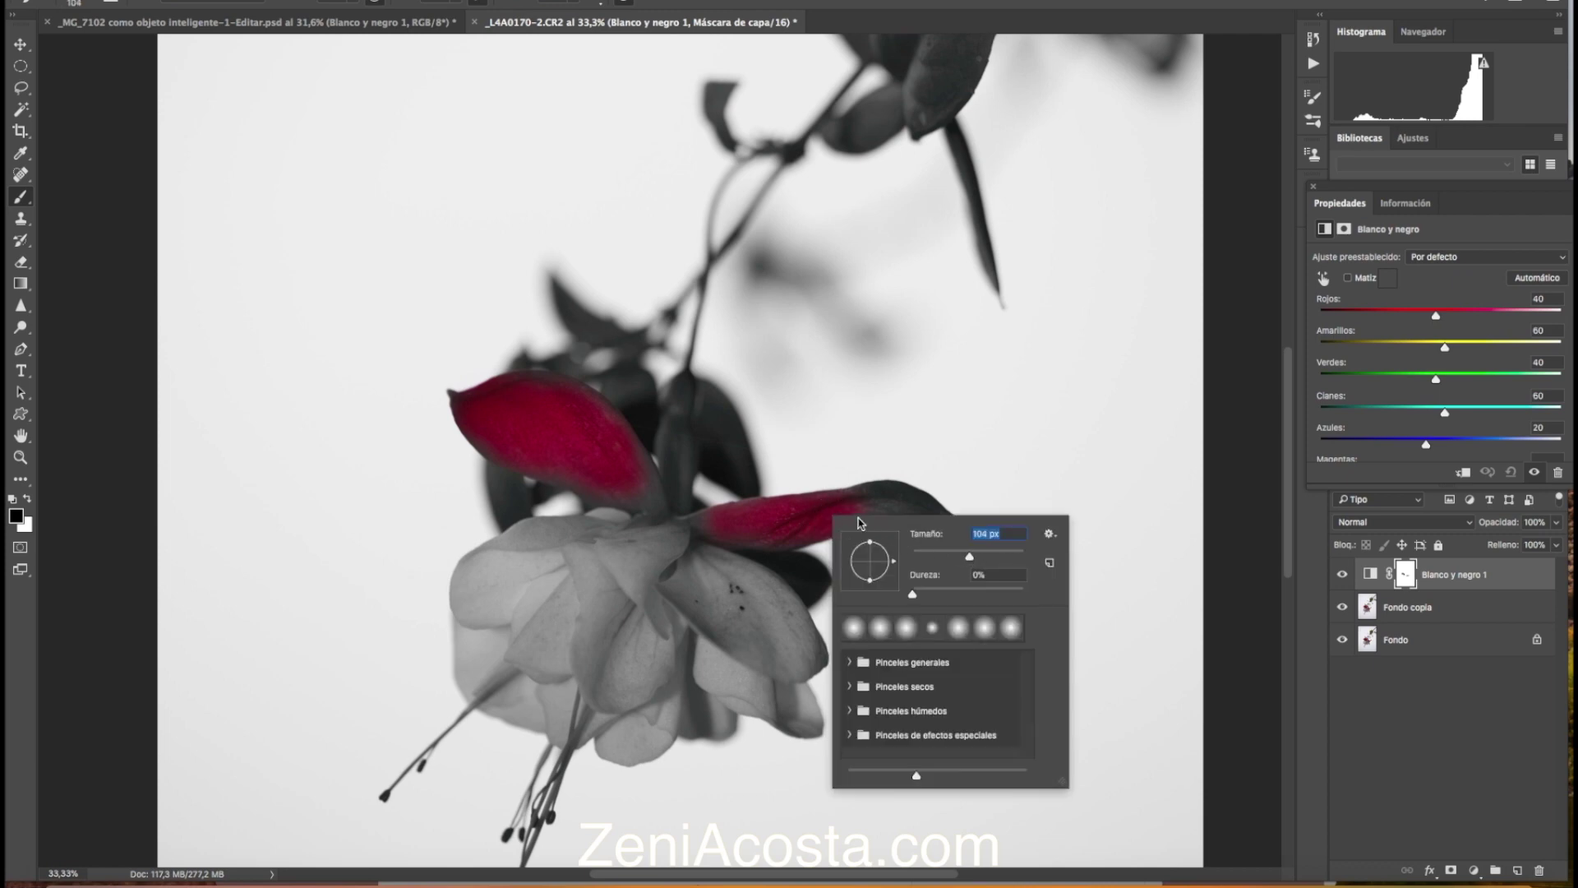
pyautogui.moveTo(848, 507)
pyautogui.mouseDown()
pyautogui.moveTo(909, 508)
pyautogui.moveTo(833, 497)
pyautogui.mouseUp()
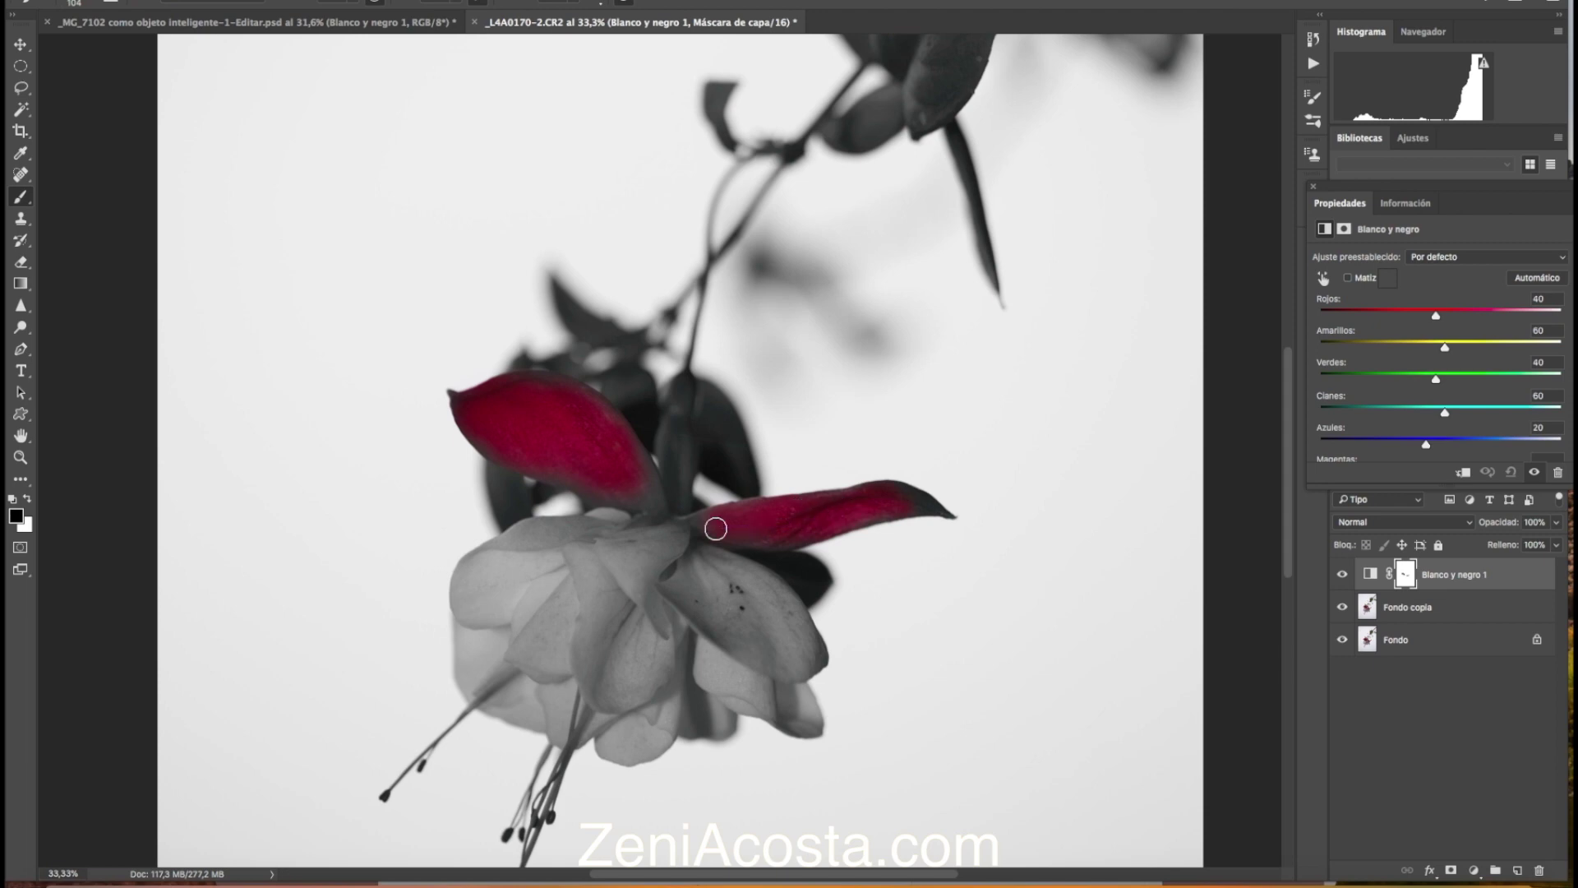
pyautogui.moveTo(699, 521)
pyautogui.mouseDown()
pyautogui.moveTo(888, 499)
pyautogui.moveTo(727, 535)
pyautogui.moveTo(889, 497)
pyautogui.moveTo(934, 504)
pyautogui.moveTo(895, 493)
pyautogui.moveTo(938, 513)
pyautogui.moveTo(705, 511)
pyautogui.mouseUp()
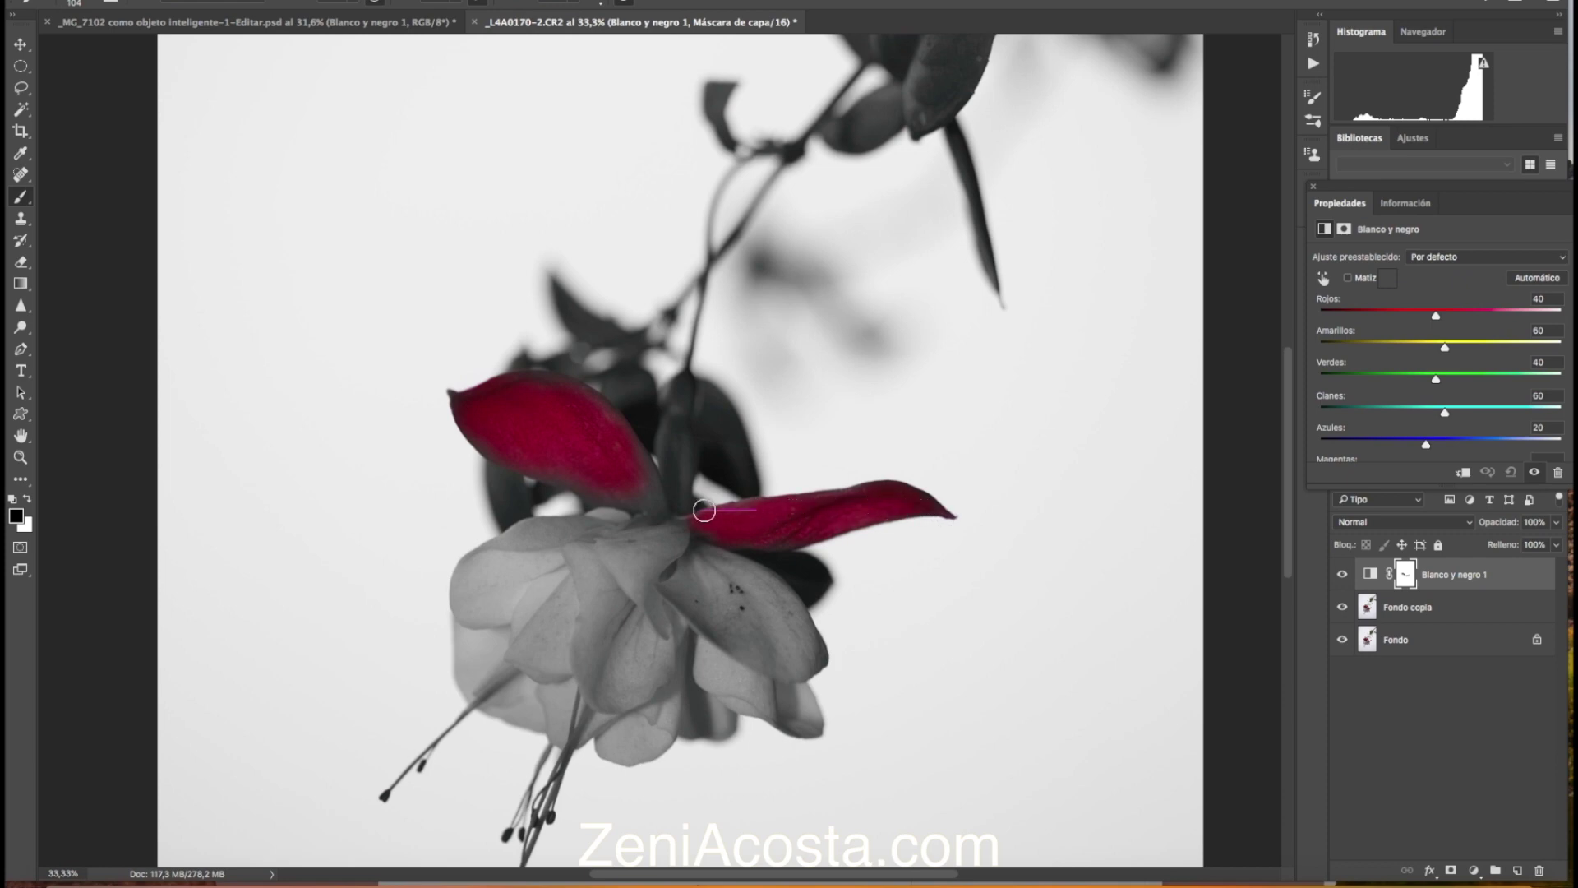
# Toggle the Black & White layer off and on, then reveal red along the lower petal's edge.
pyautogui.click(1342, 575)
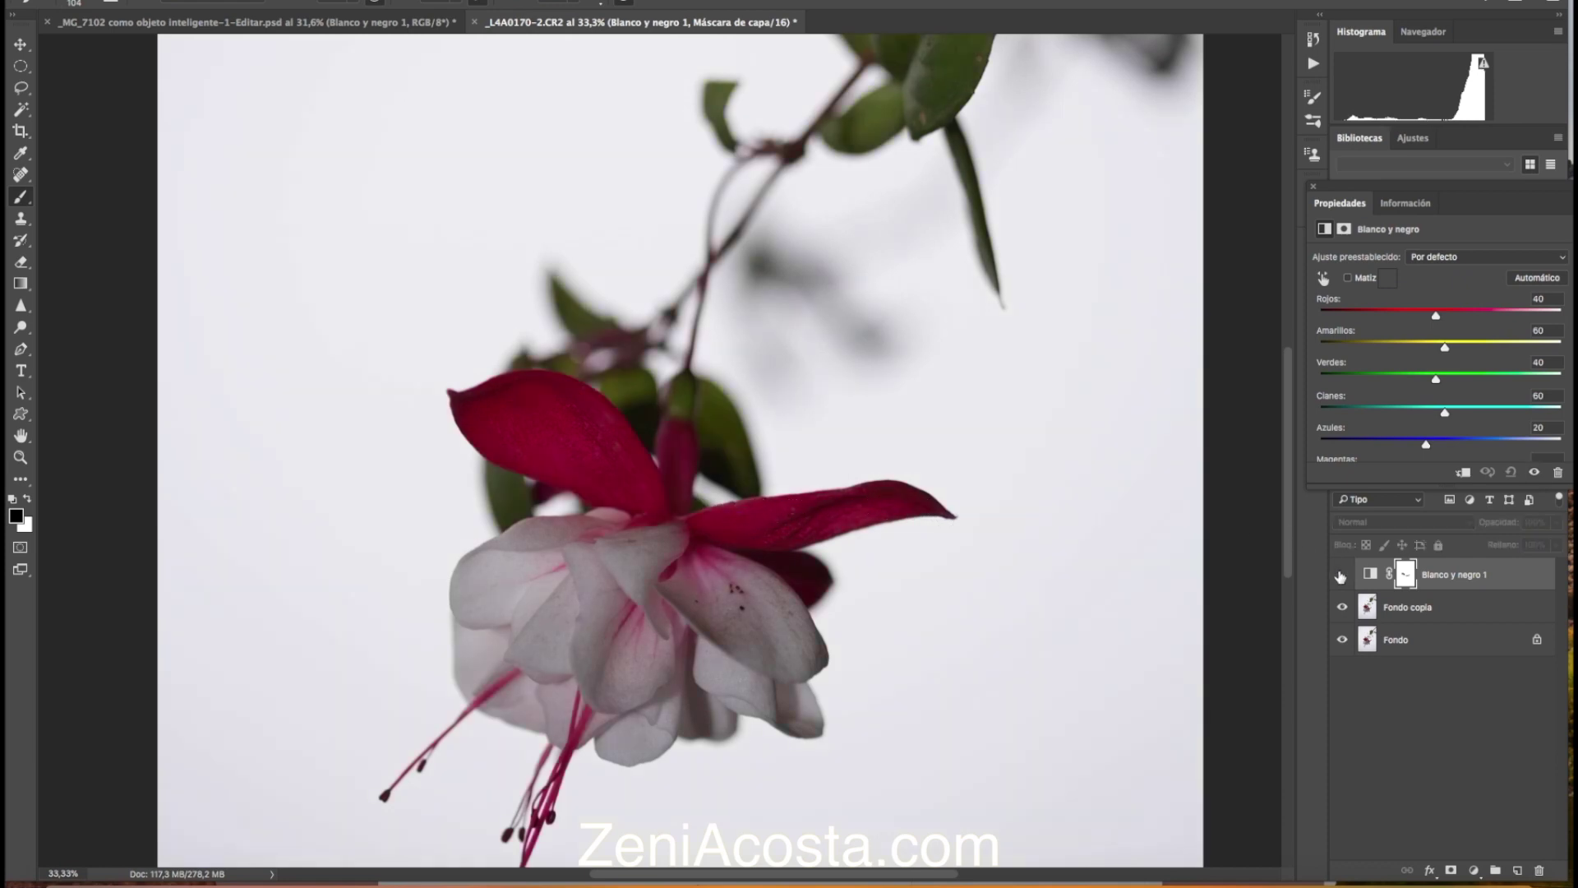
pyautogui.click(1342, 575)
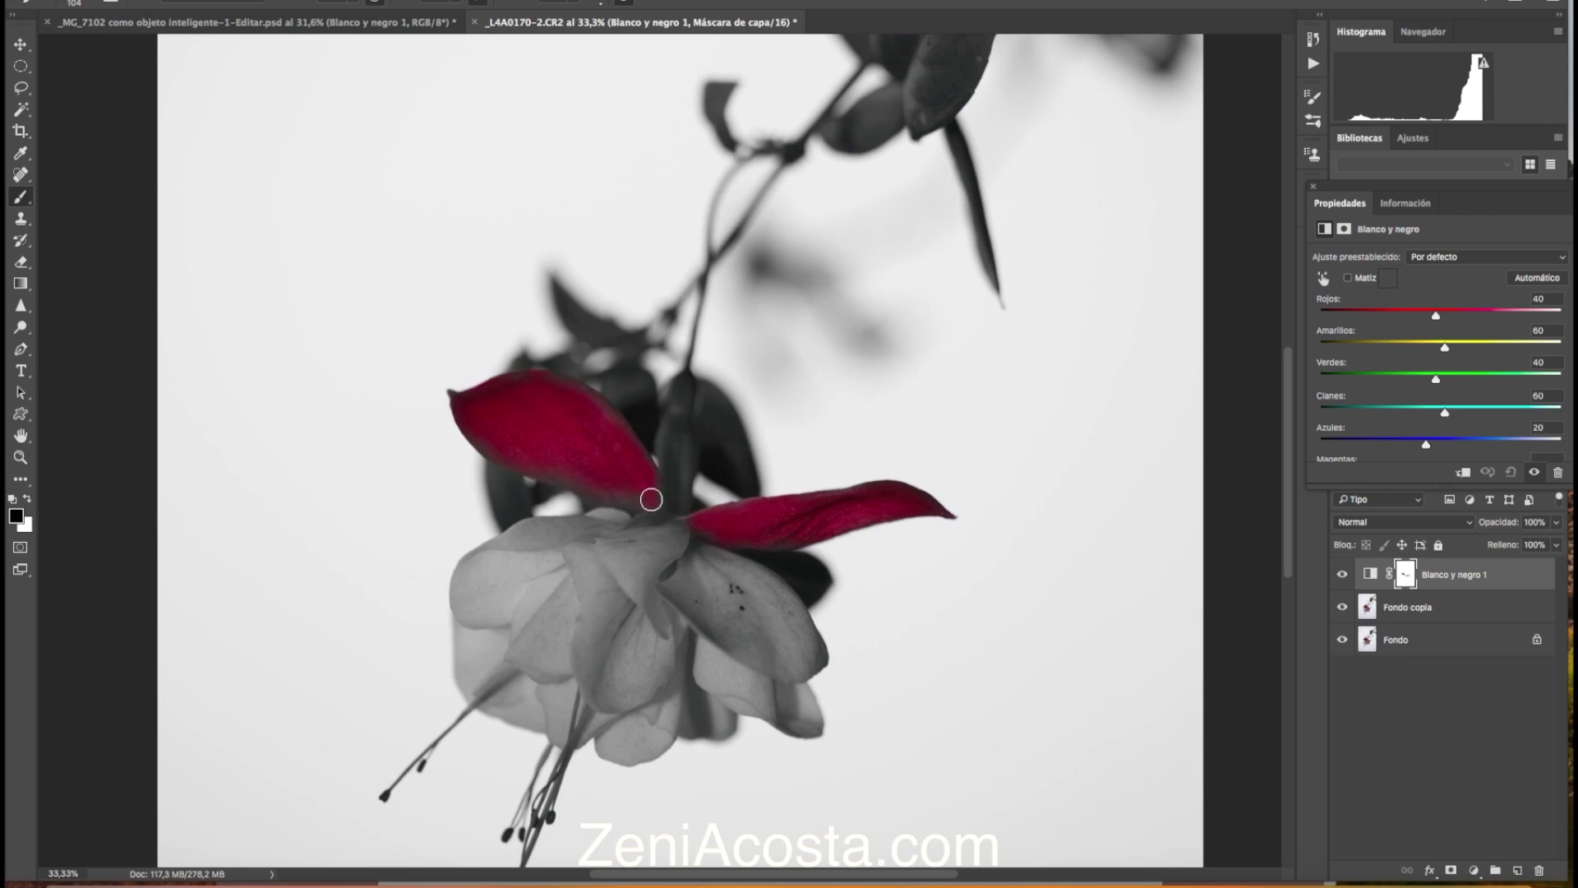
pyautogui.moveTo(527, 465); pyautogui.dragTo(554, 472)
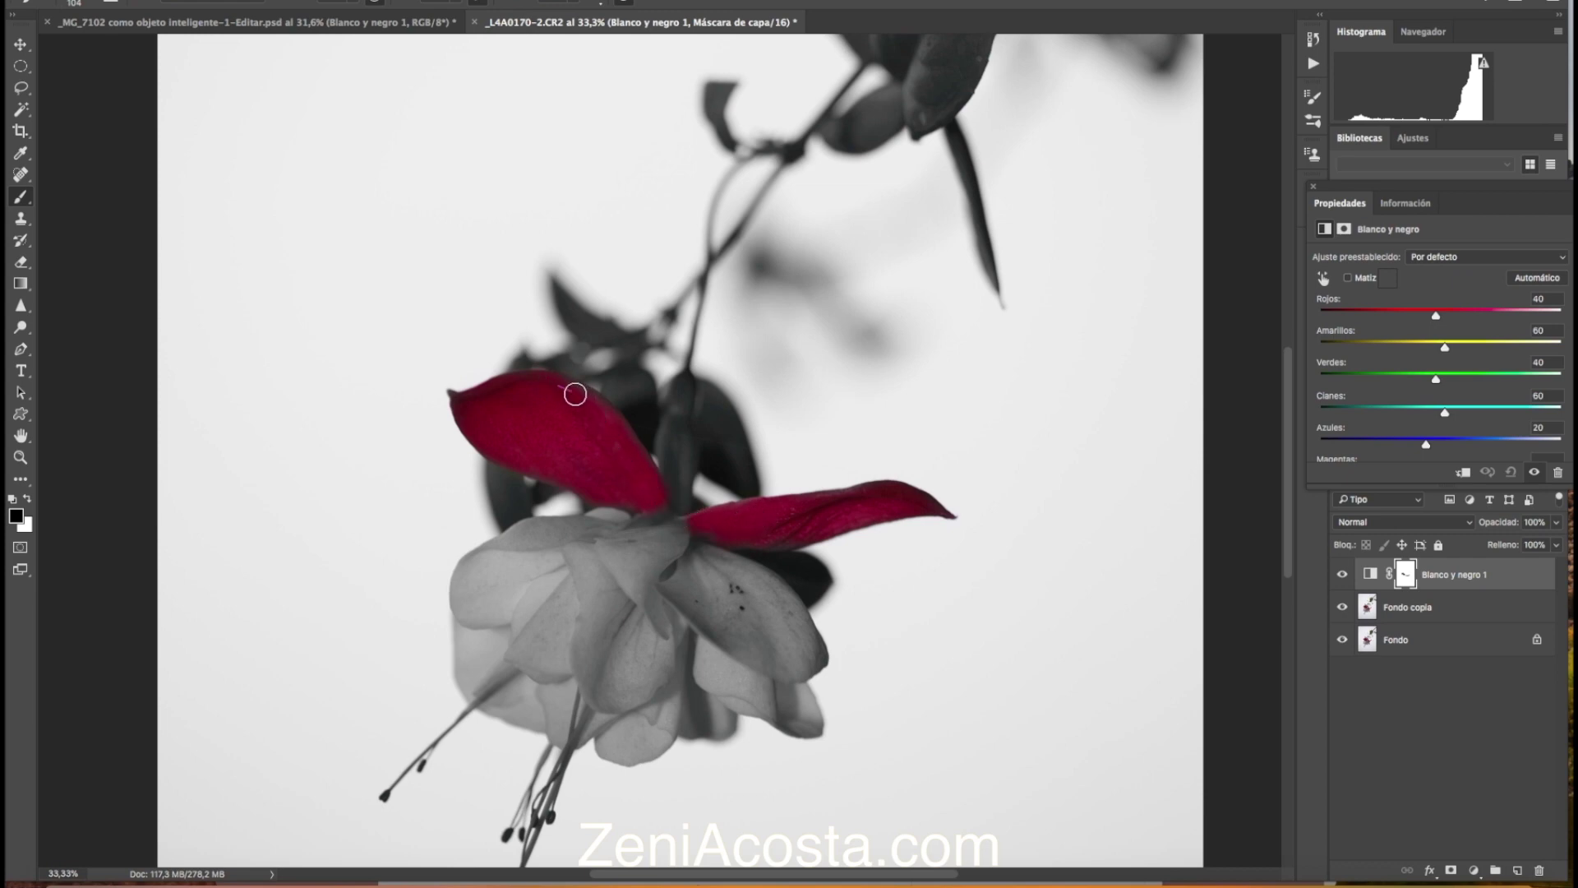
# Zoom to 100% on the upper petal and paint its grey tip red with a 55 px brush.
pyautogui.click(20, 457)
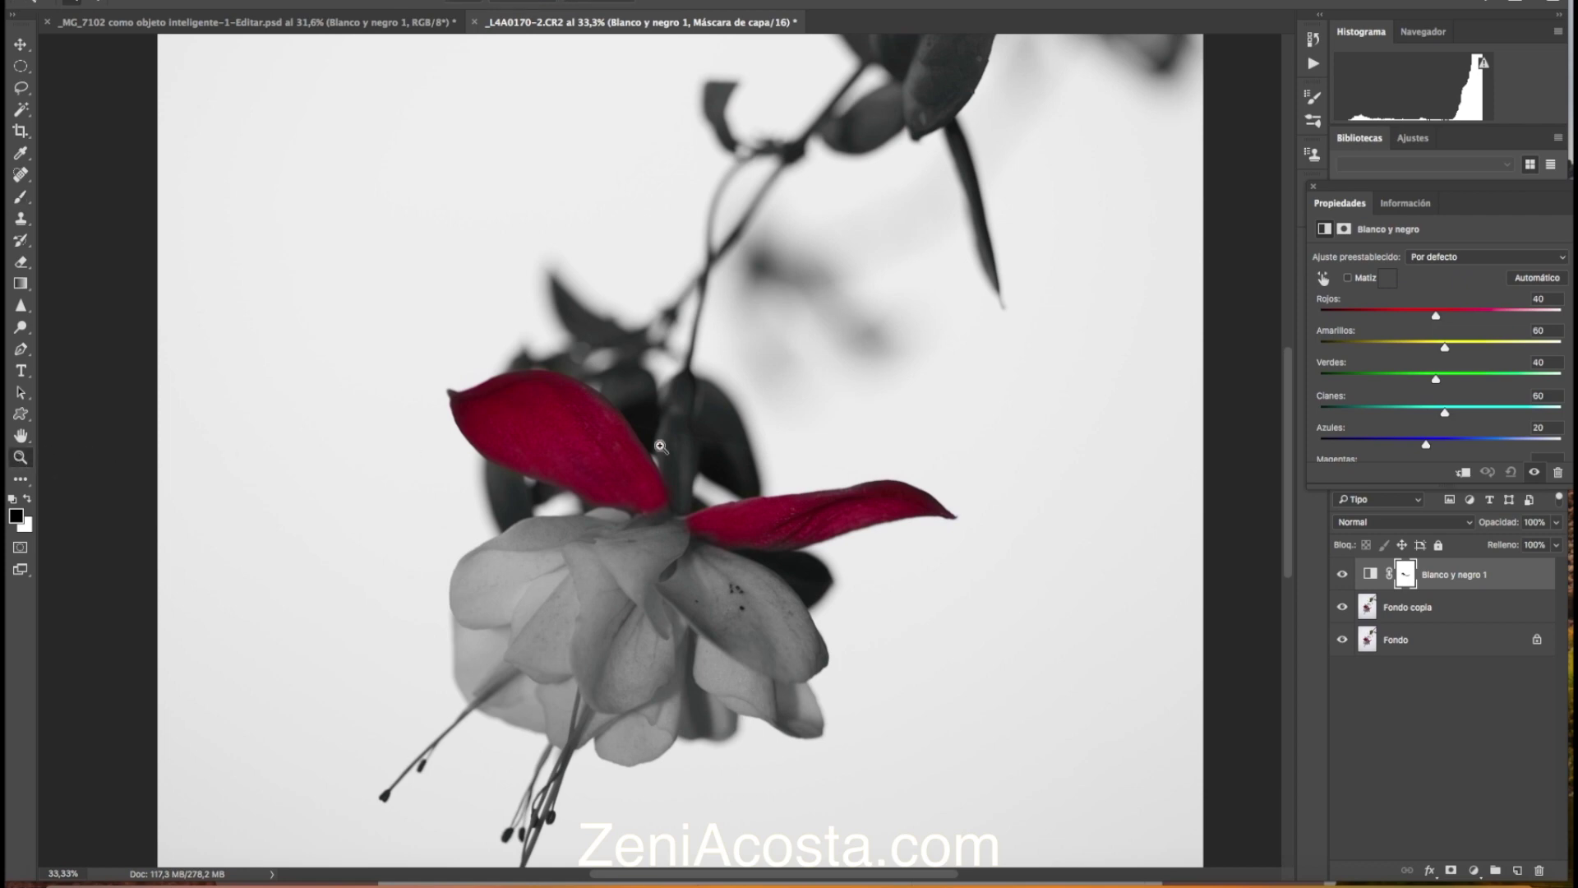
pyautogui.click(578, 410)
pyautogui.click(578, 409)
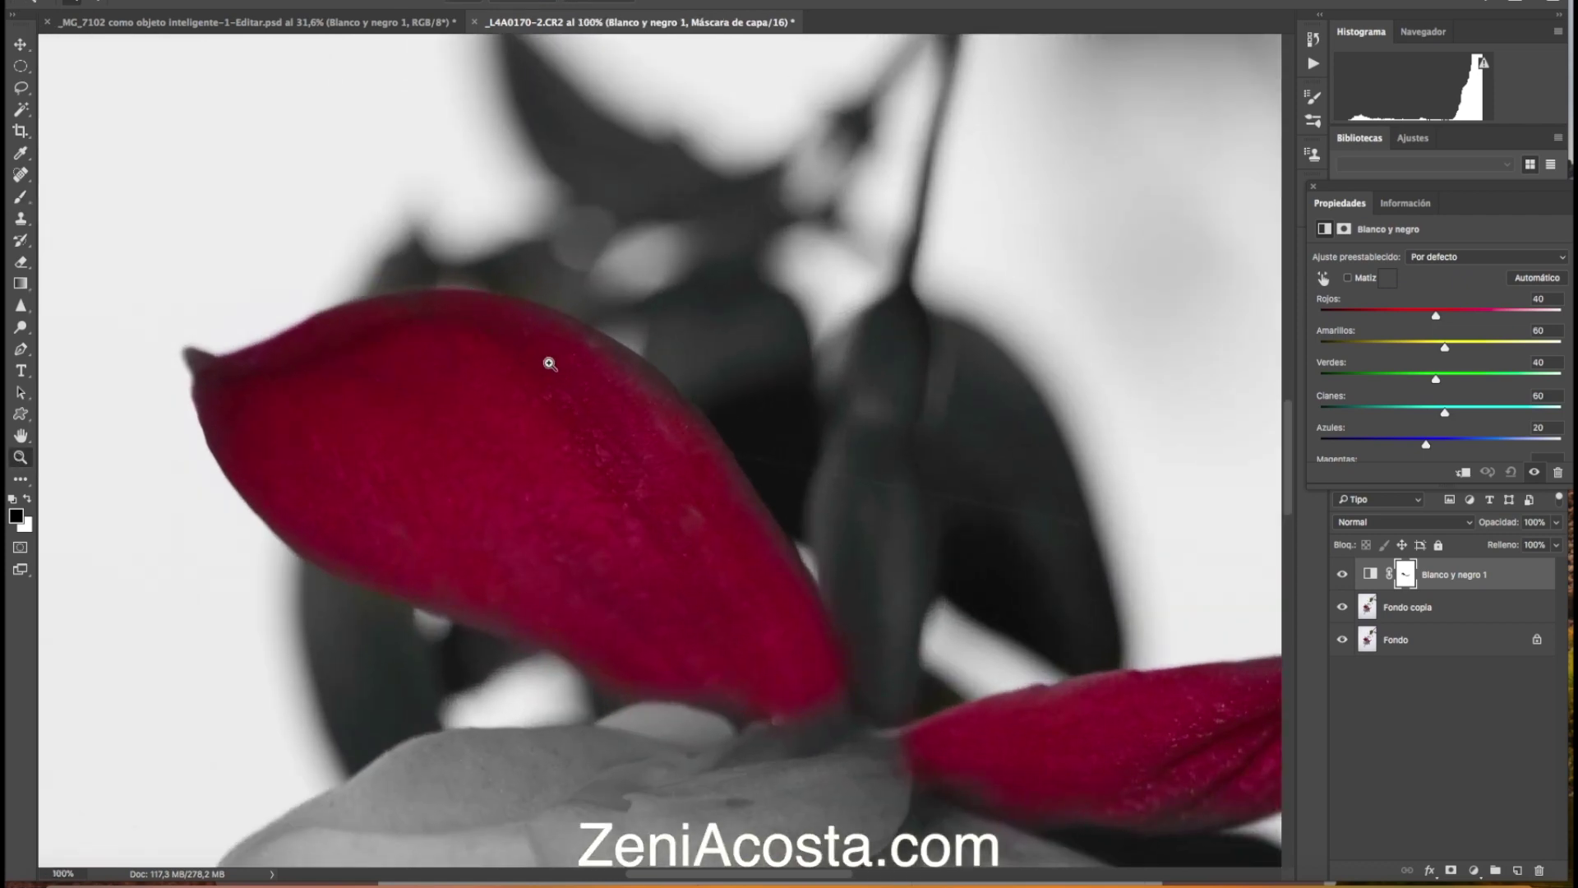
pyautogui.click(22, 197)
pyautogui.rightClick(517, 476)
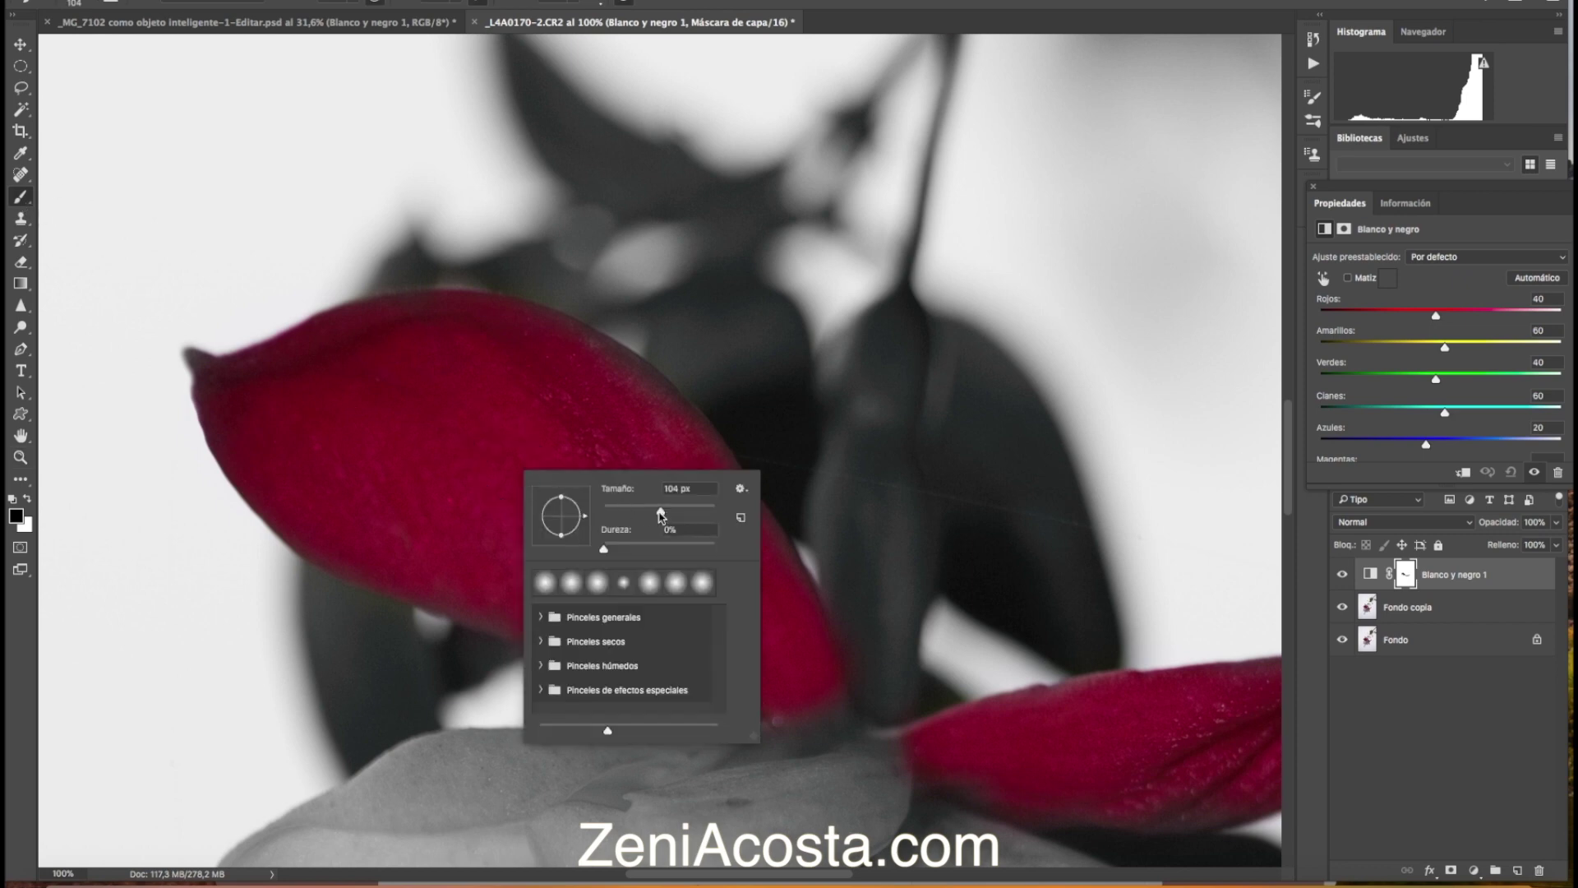
pyautogui.moveTo(660, 514); pyautogui.dragTo(637, 516)
pyautogui.click(615, 368)
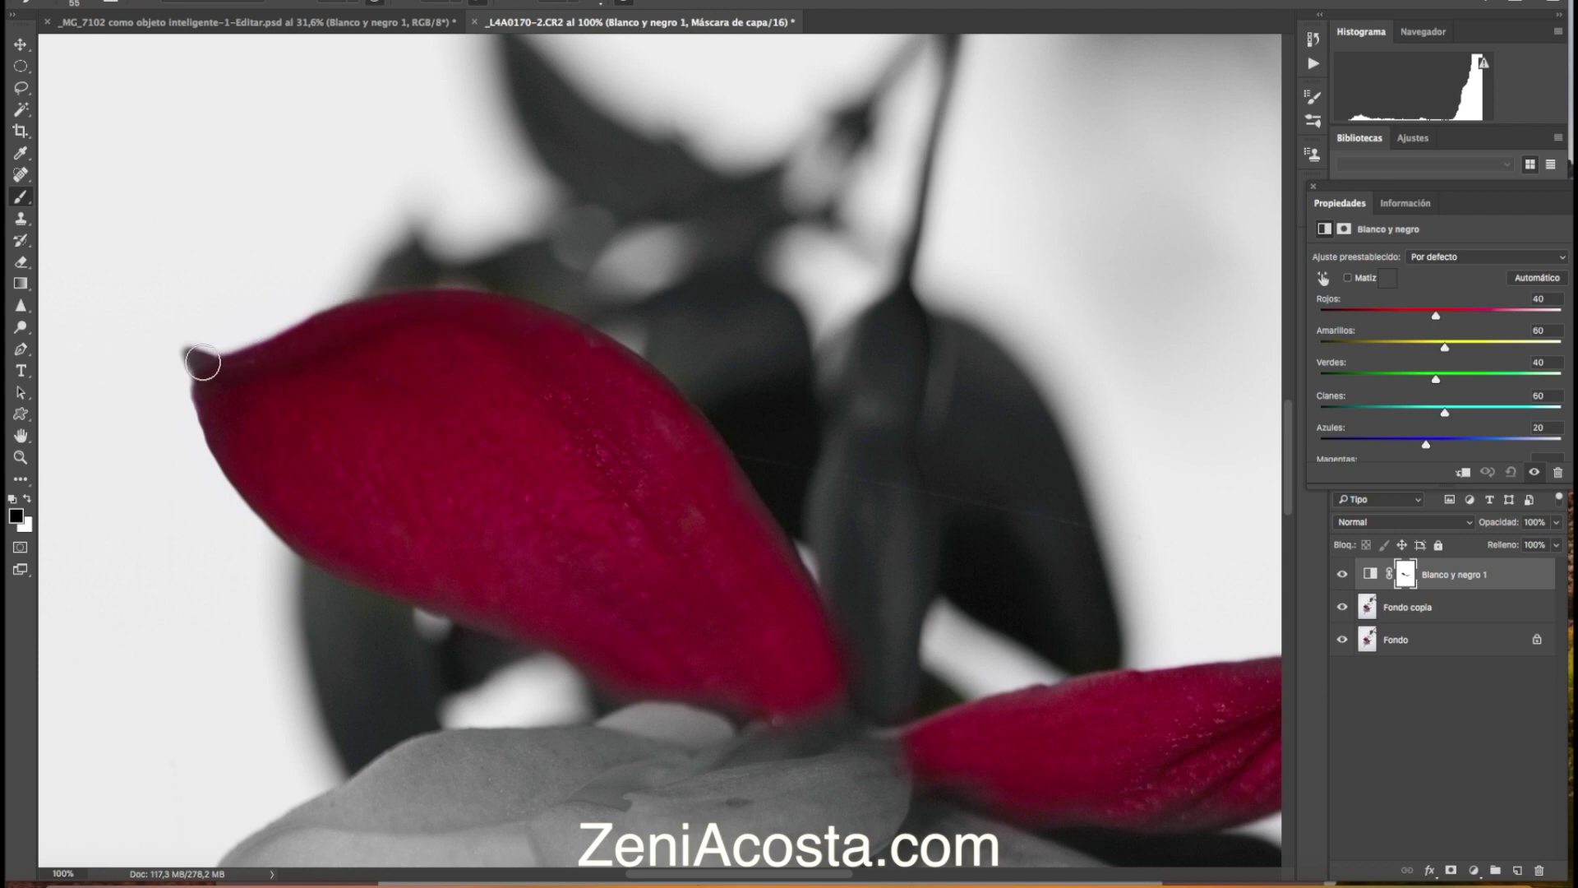
pyautogui.moveTo(202, 362)
pyautogui.mouseDown()
pyautogui.moveTo(291, 508)
pyautogui.moveTo(391, 518)
pyautogui.moveTo(458, 599)
pyautogui.moveTo(542, 618)
pyautogui.mouseUp()
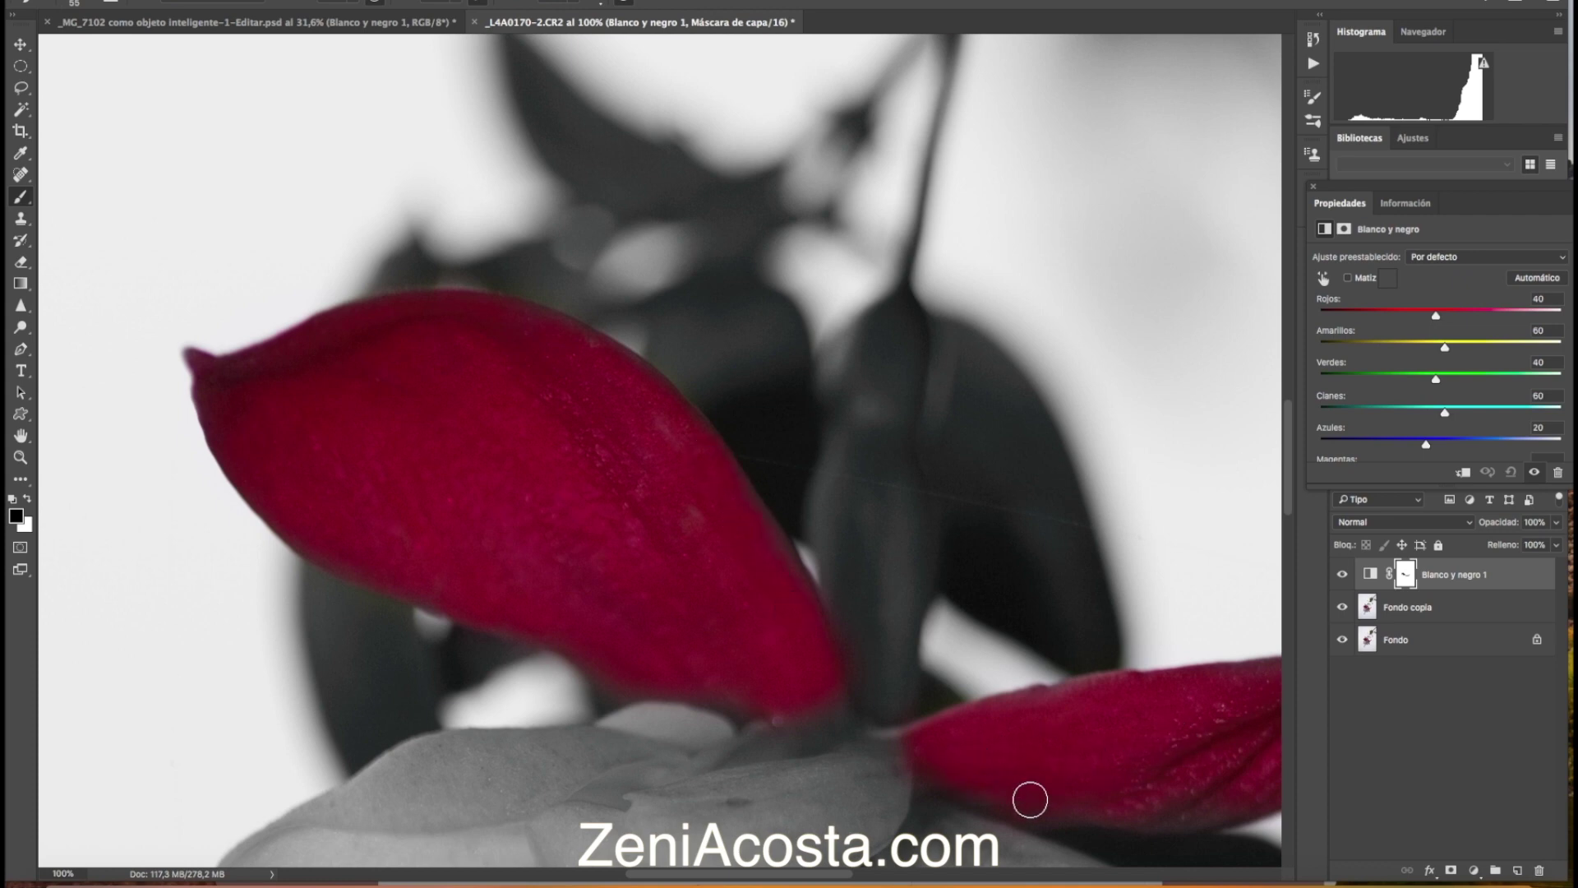
# Touch up the lower petal's upper edge and tip on the mask, then zoom out to the whole photo.
pyautogui.hscroll(10, 946, 810)
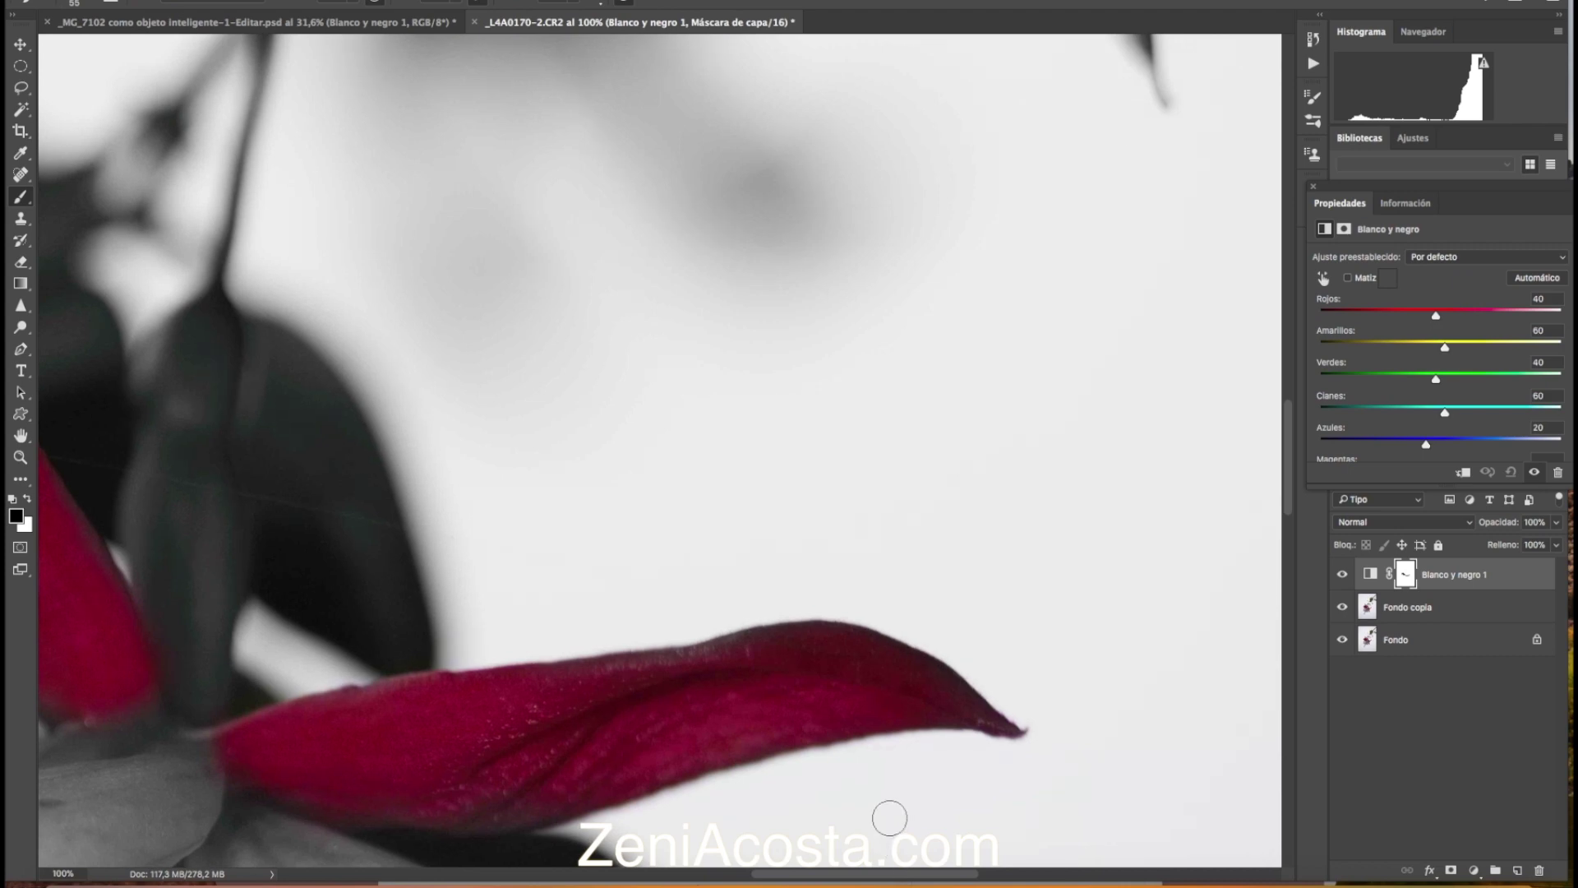
pyautogui.scroll(3, 890, 818)
pyautogui.scroll(-3, 856, 768)
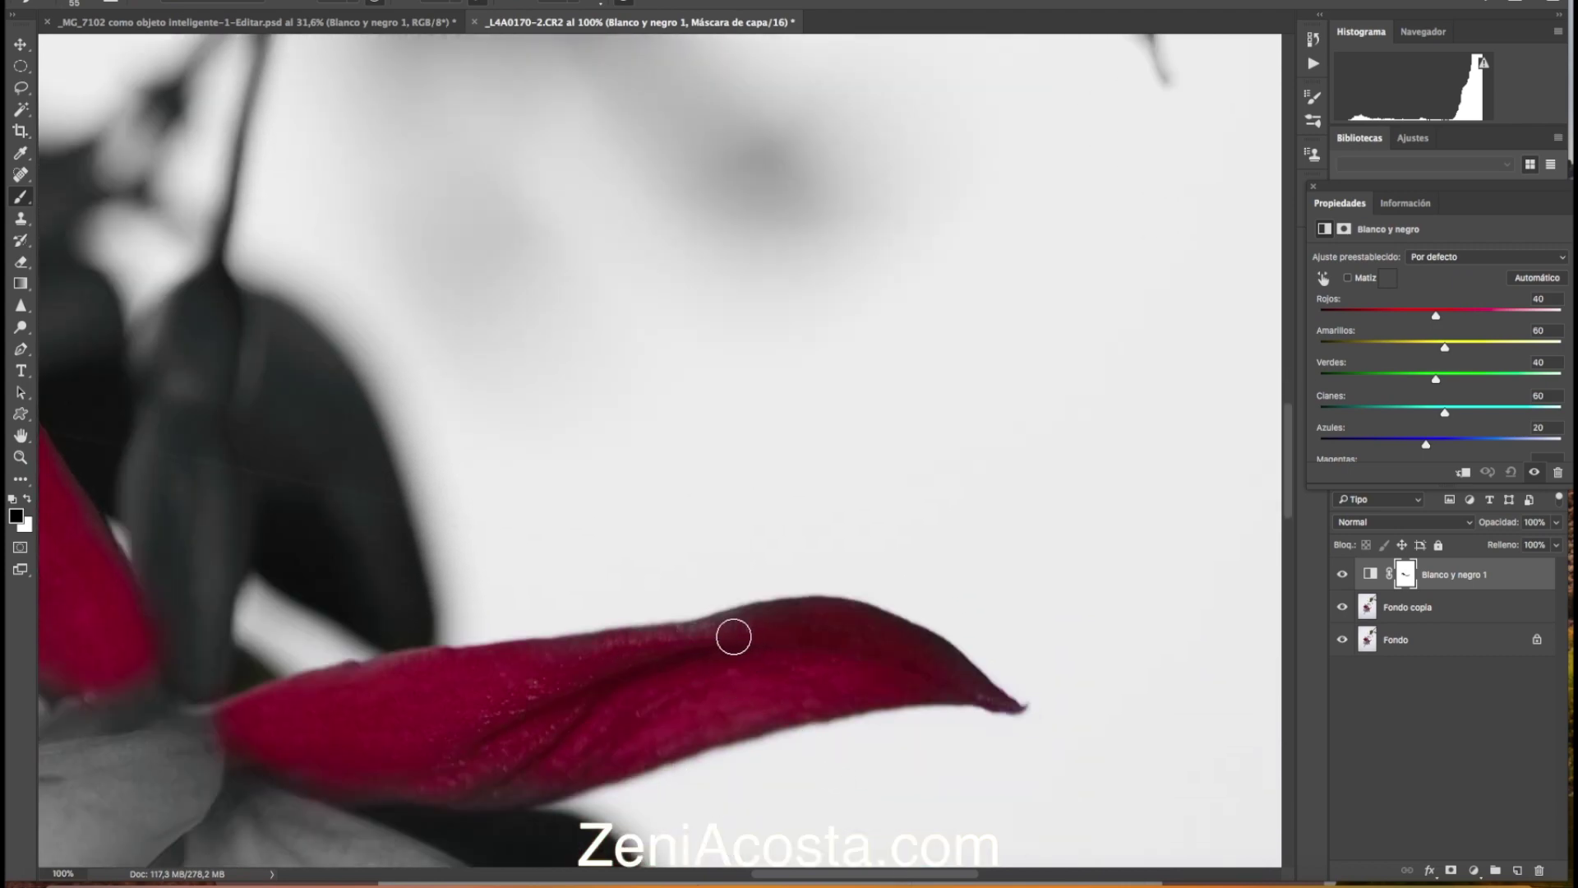
pyautogui.moveTo(734, 637); pyautogui.dragTo(545, 663)
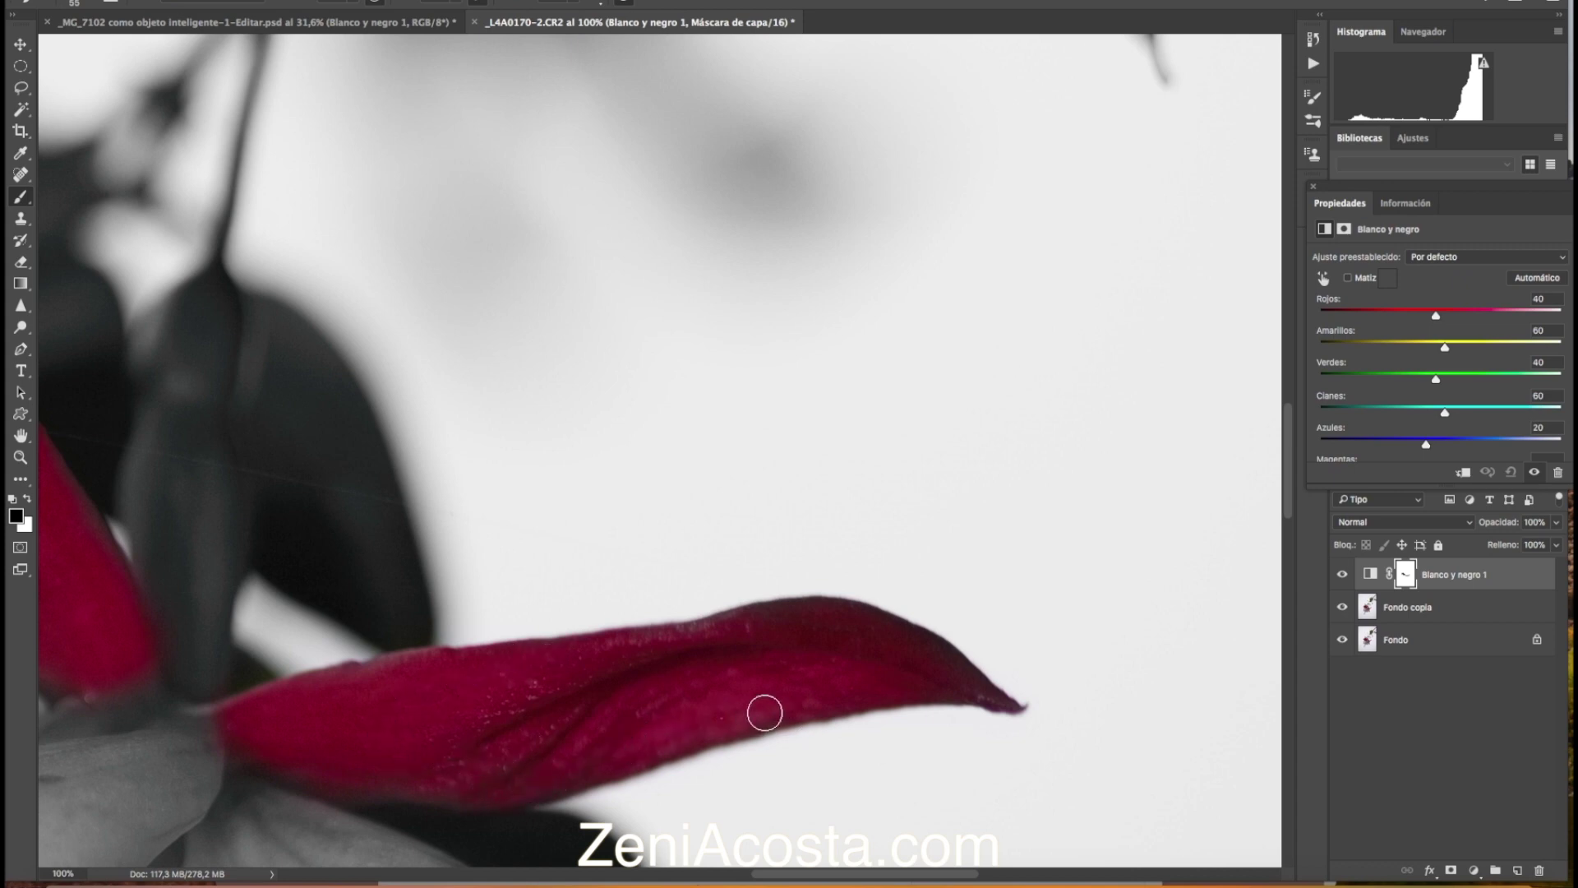
pyautogui.moveTo(764, 713); pyautogui.dragTo(973, 680)
pyautogui.click(20, 458)
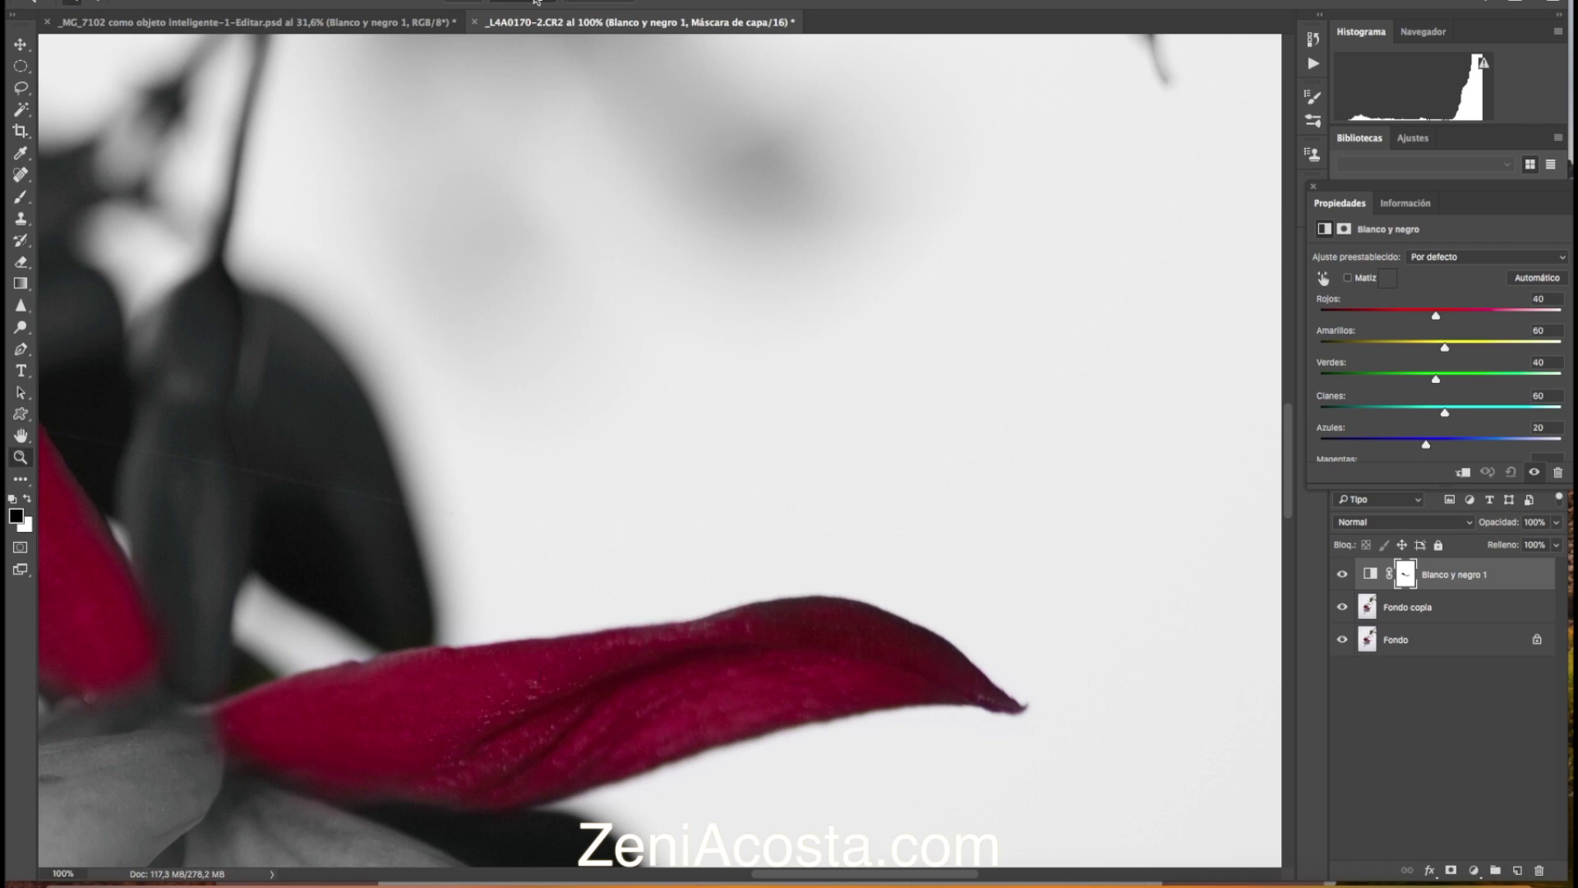
pyautogui.click(535, 1)
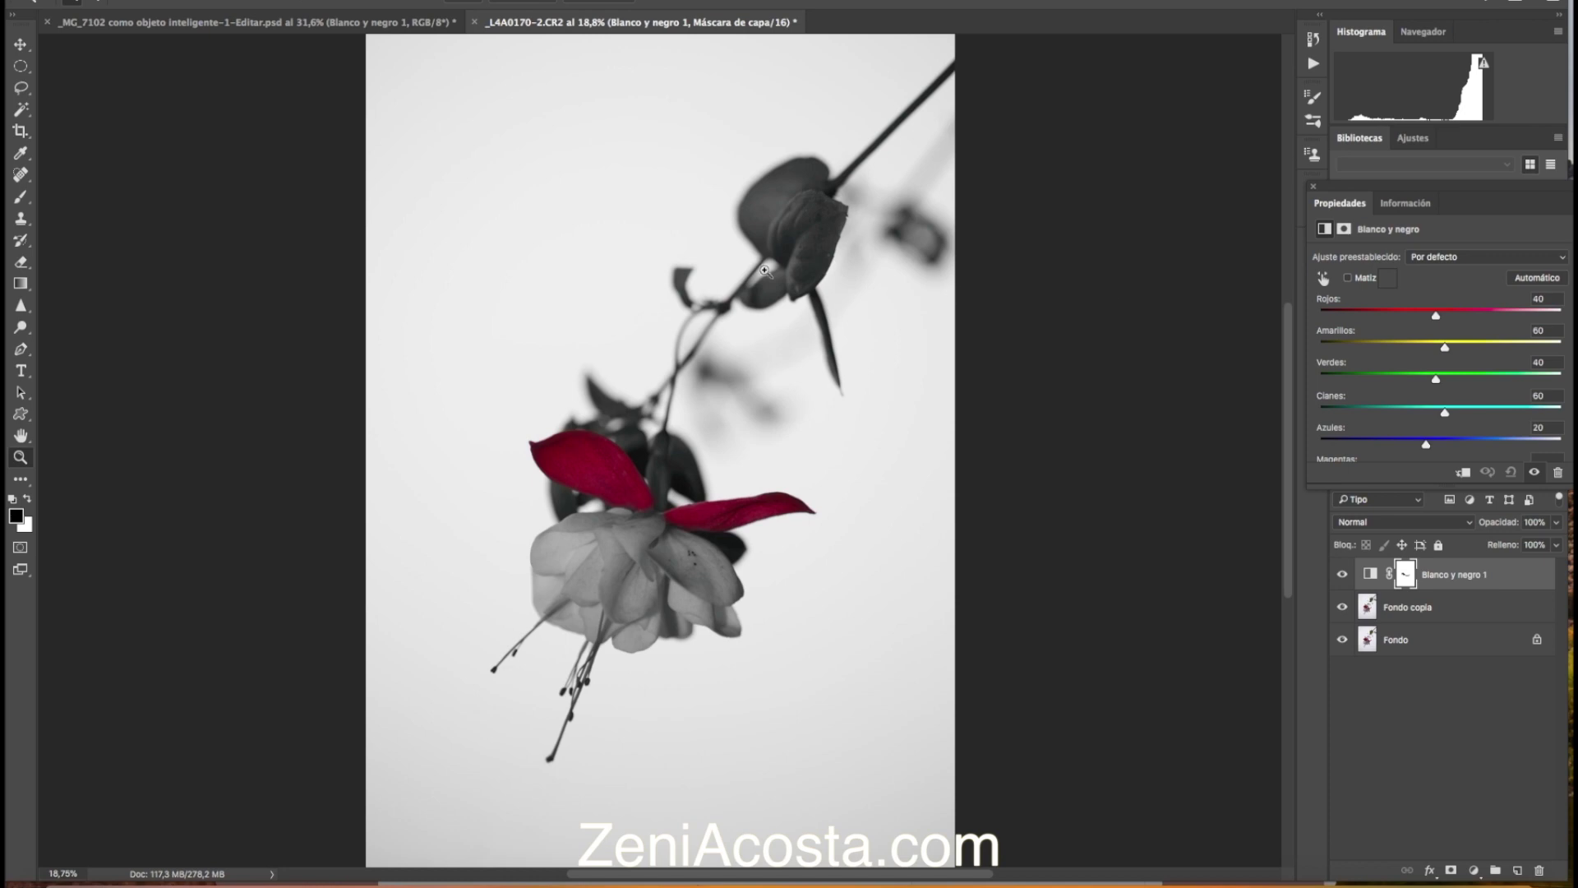
# Switch to the _MG_7102 black-and-white ruined-house document.
pyautogui.click(324, 22)
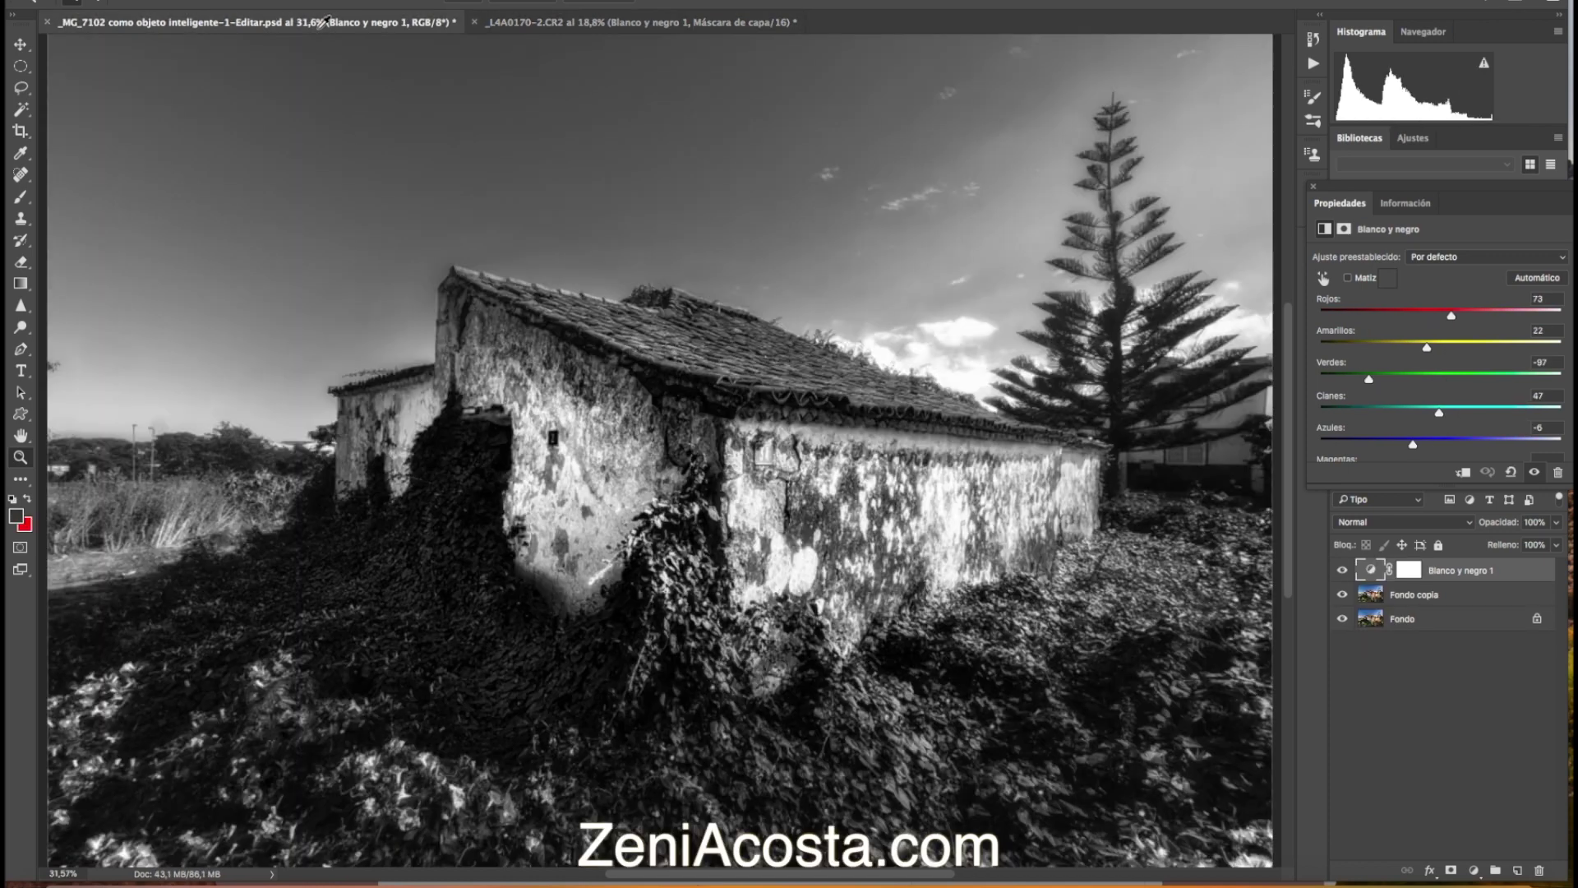